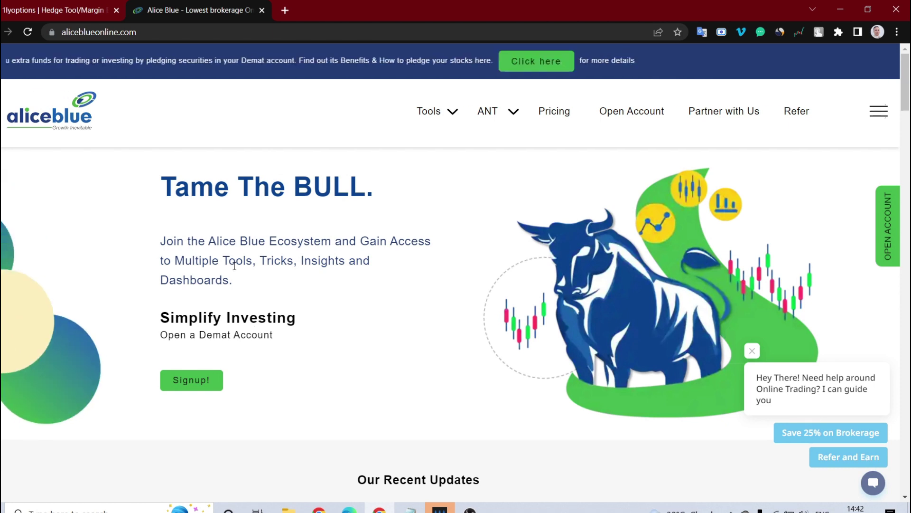
Switch from the Alice Blue website to the 1lyoptions.com home page.
left_click(32, 6)
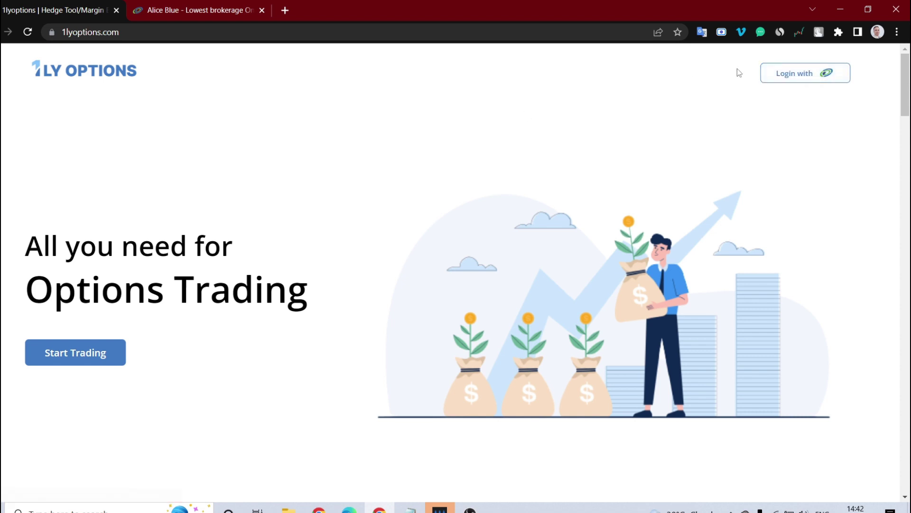
Log in with Alice Blue using the account's user ID and M-Pin.
left_click(803, 75)
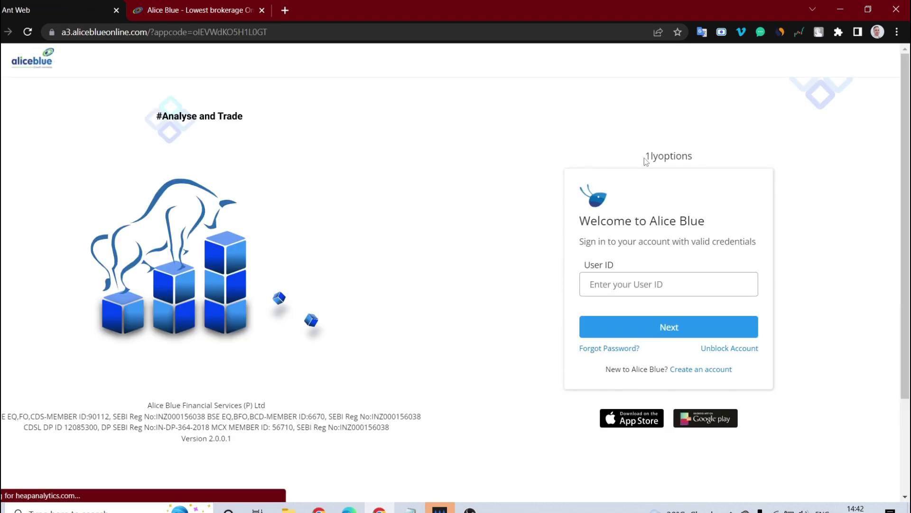
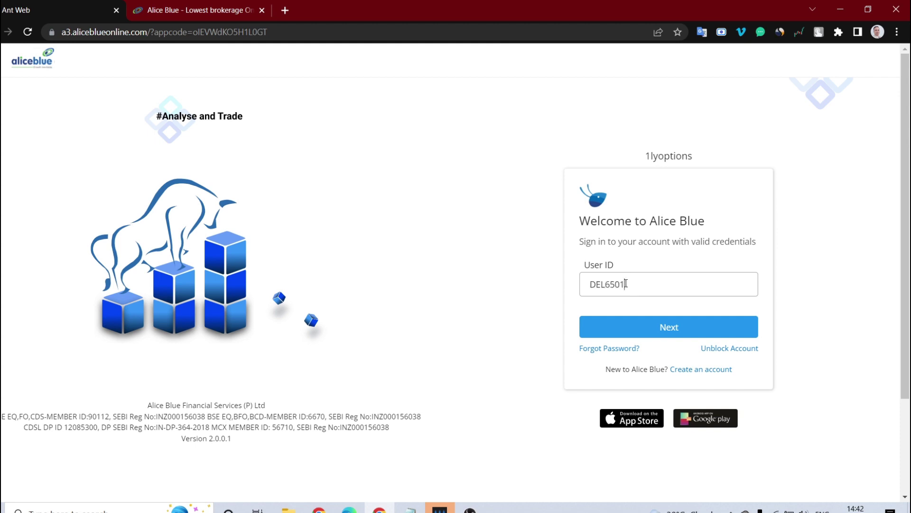
key("Return")
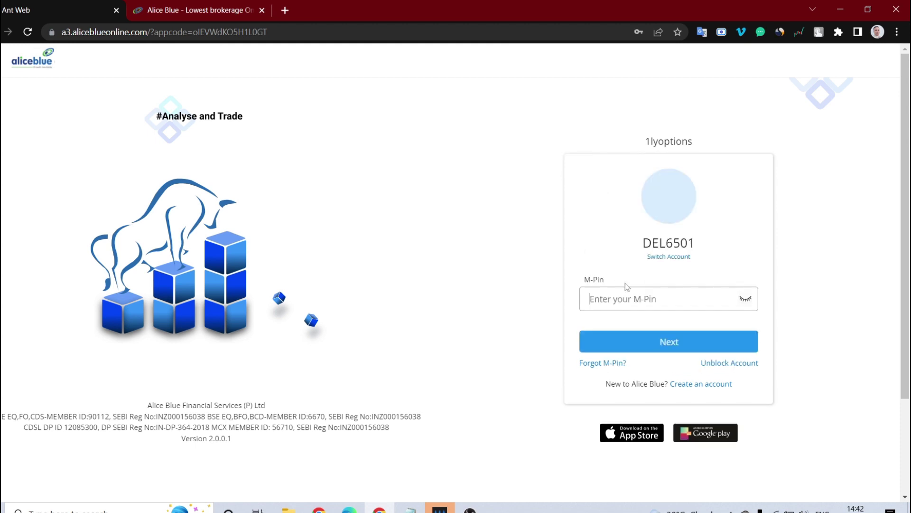
type("••••••")
key("Return")
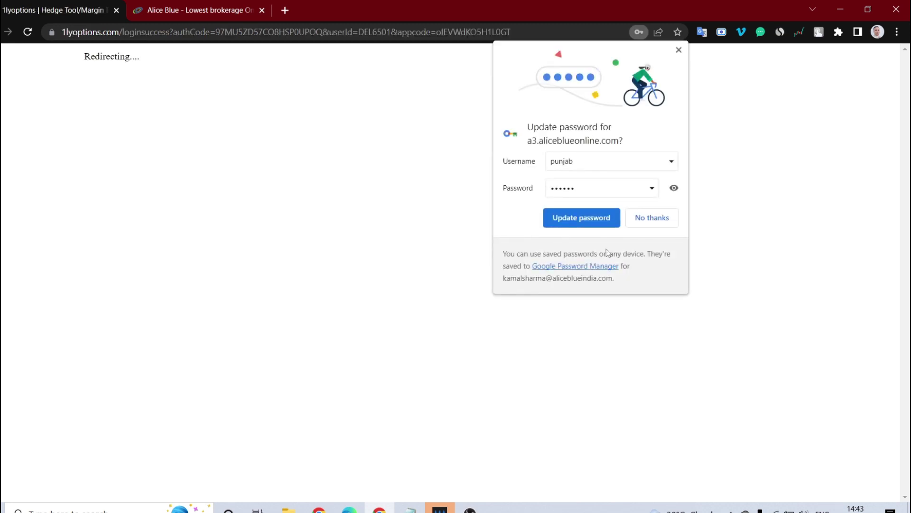
Decline saving the password and switch the dashboard to F&O hedge suggestions.
left_click(659, 218)
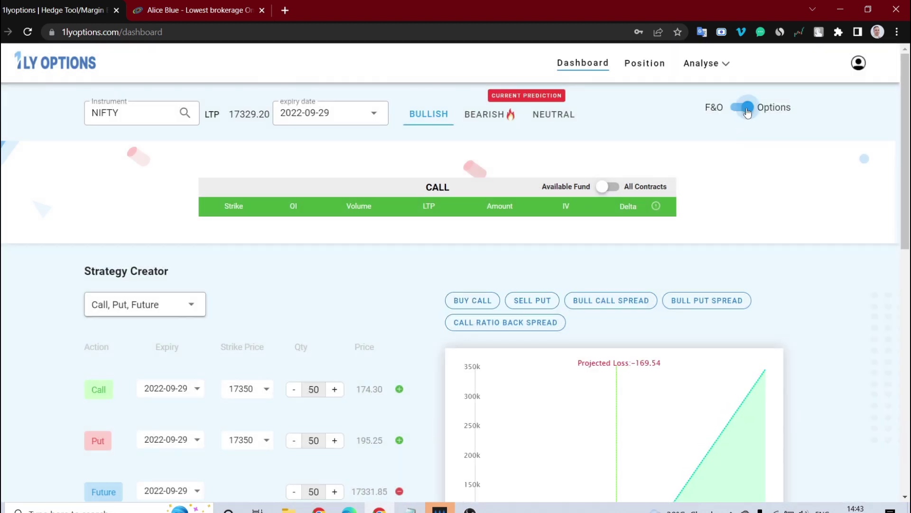
left_click(744, 111)
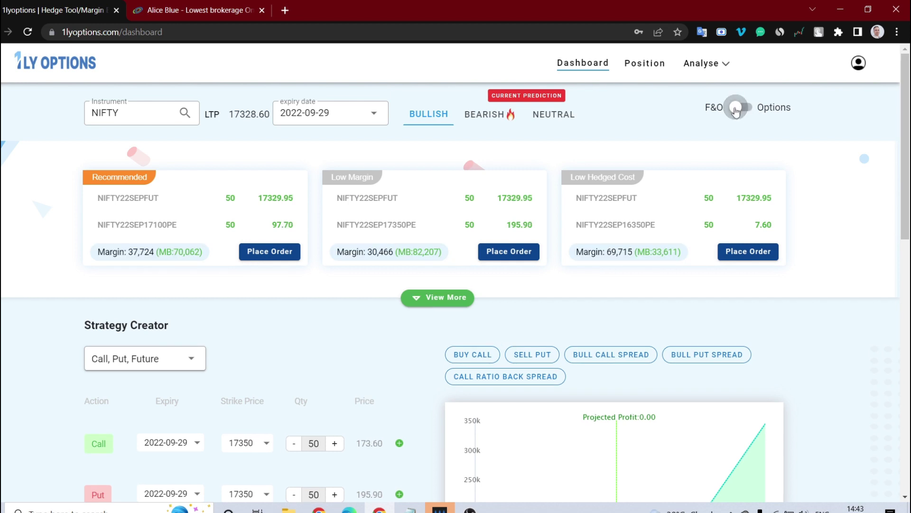
left_click(737, 111)
left_click(747, 111)
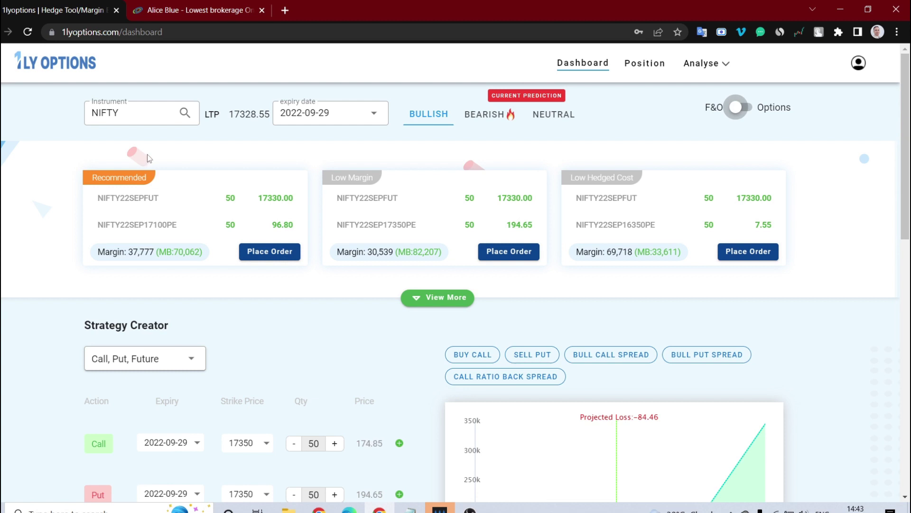
Browse the instrument and expiry lists, keeping NIFTY with the 2022-09-29 expiry.
left_click(136, 112)
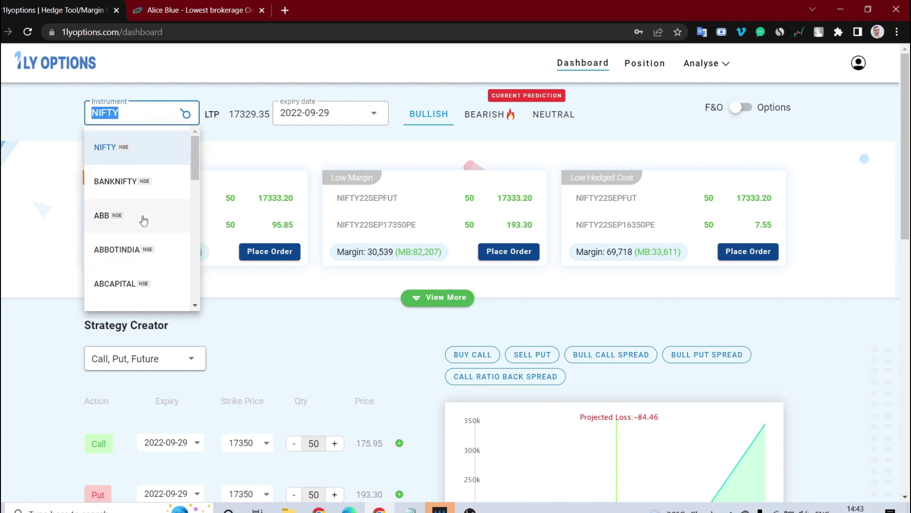
scroll(144, 220, "down", 15)
scroll(143, 220, "up", 15)
scroll(144, 220, "down", 10)
scroll(143, 220, "down", 20)
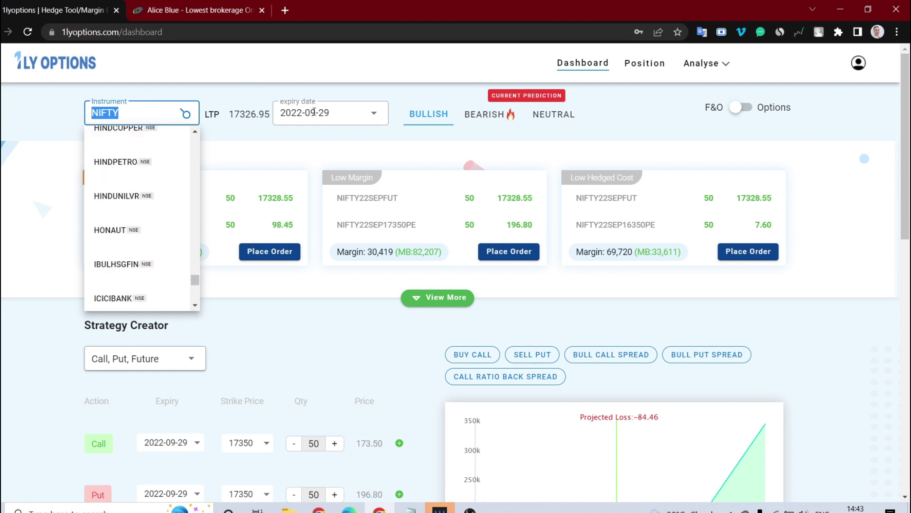
left_click(334, 112)
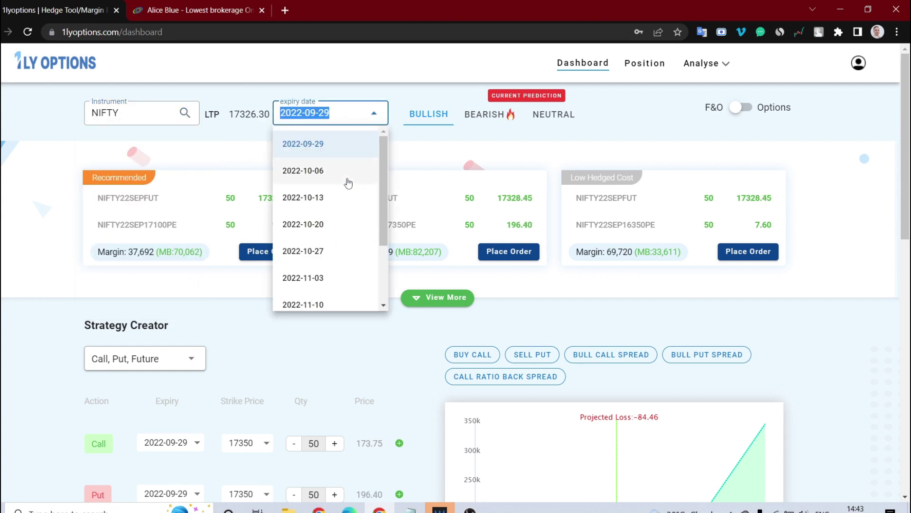
scroll(340, 217, "down", 2)
scroll(341, 216, "up", 3)
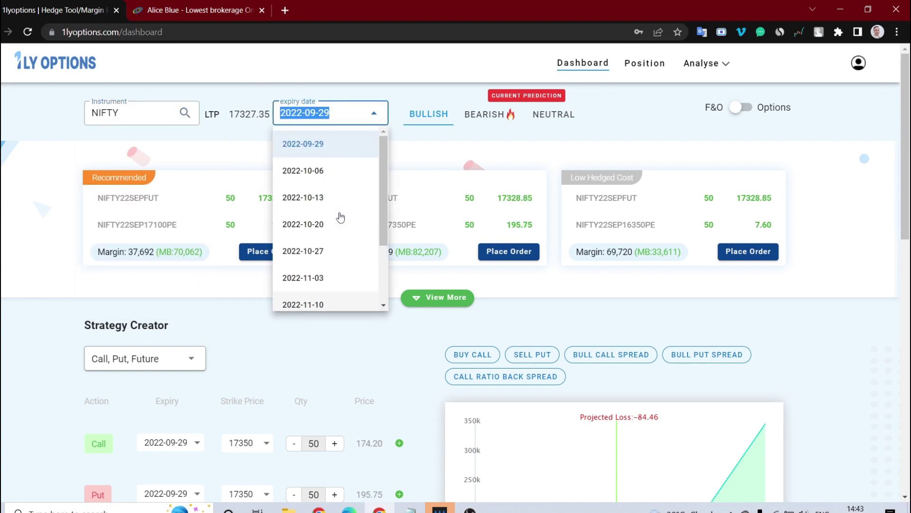
left_click(45, 112)
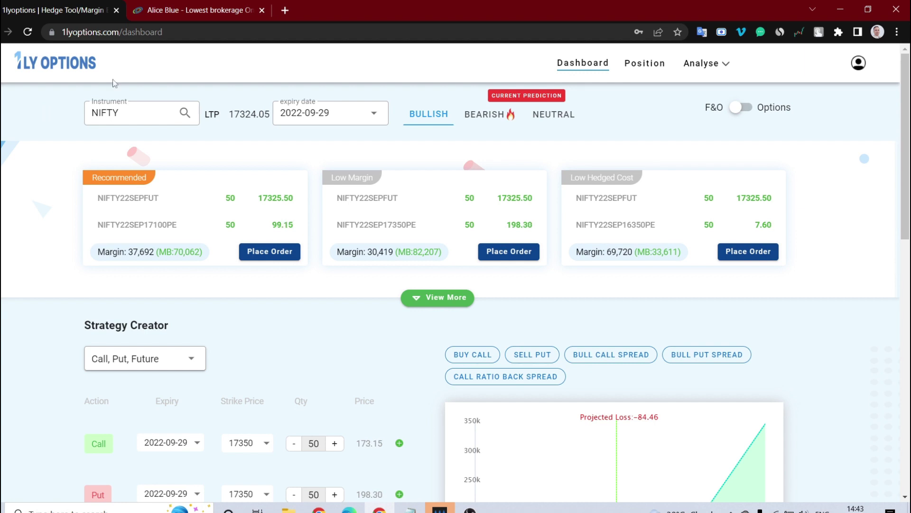
Keep NIFTY with a bullish outlook, then View More to reveal extra strategy cards.
left_click(138, 116)
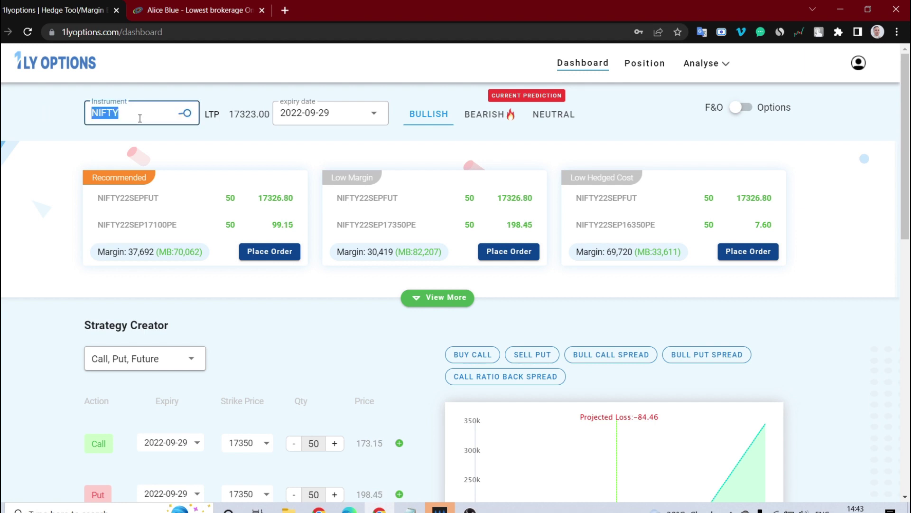
left_click(620, 114)
left_click(432, 116)
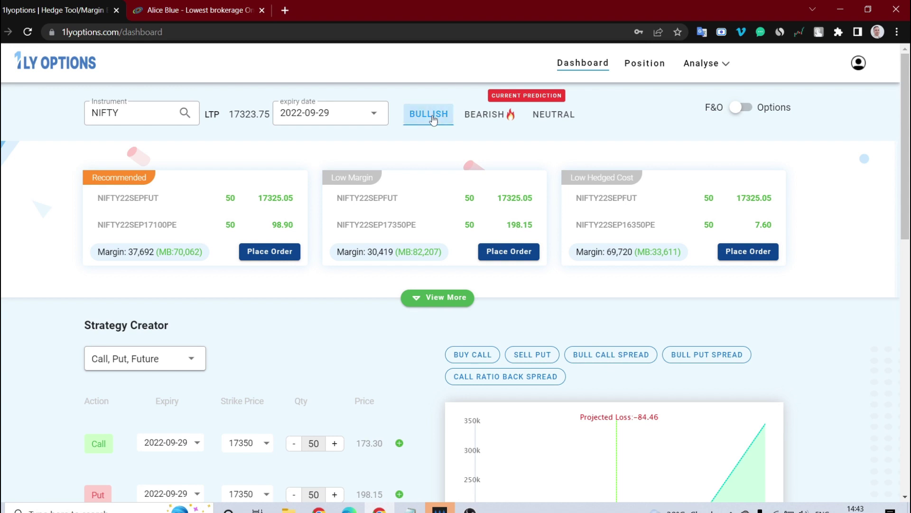
left_click(423, 297)
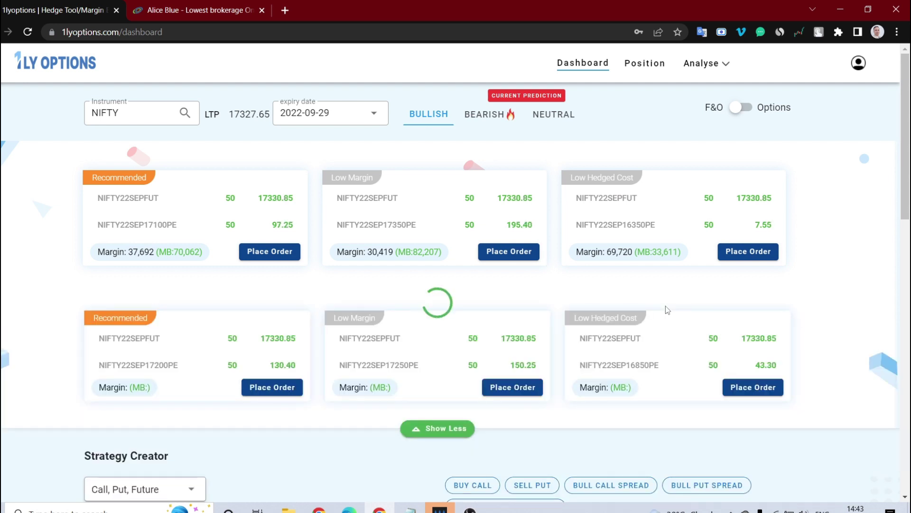
mouse_move(647, 222)
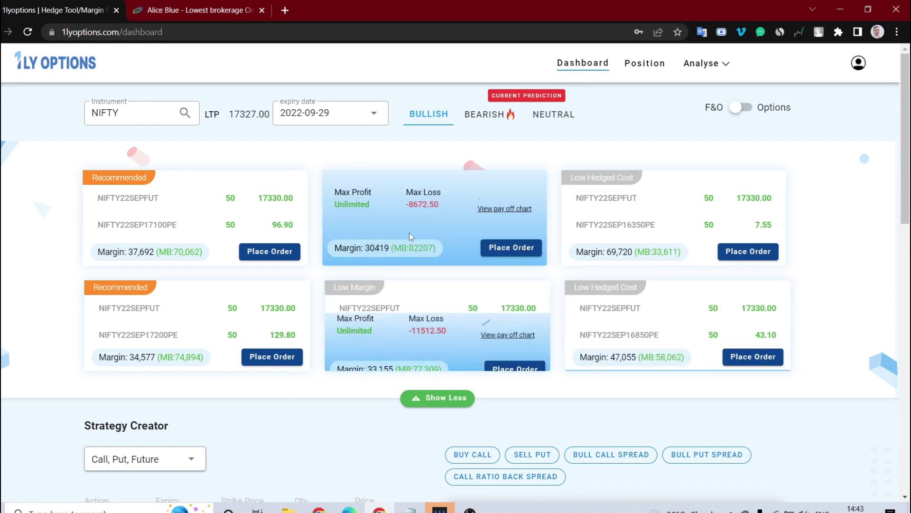
mouse_move(753, 172)
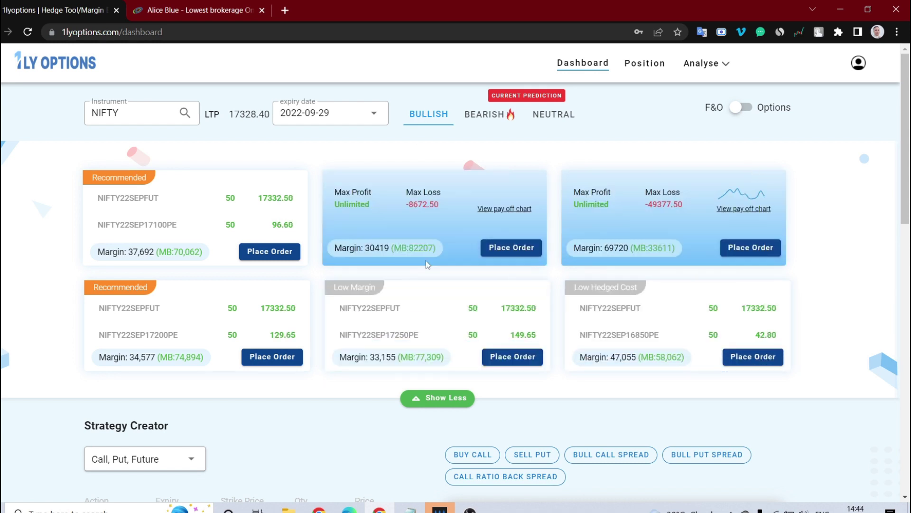
mouse_move(232, 208)
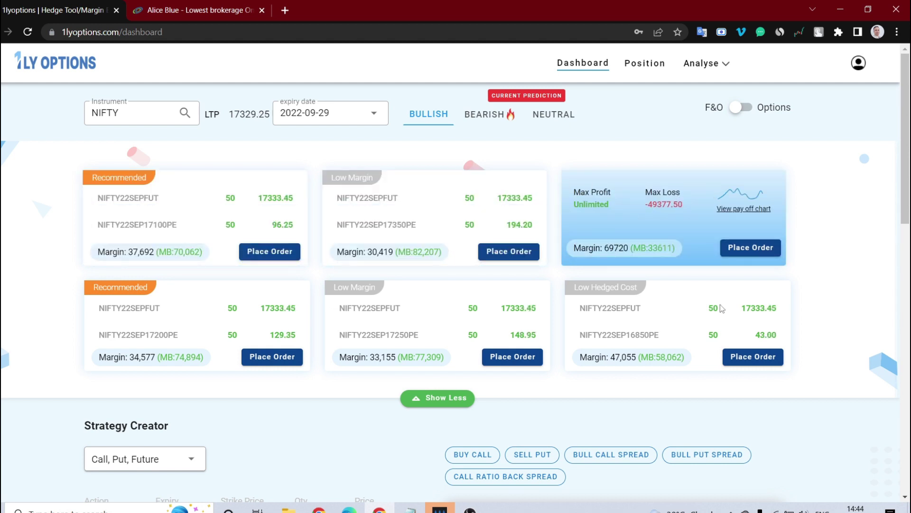
mouse_move(712, 340)
mouse_move(291, 369)
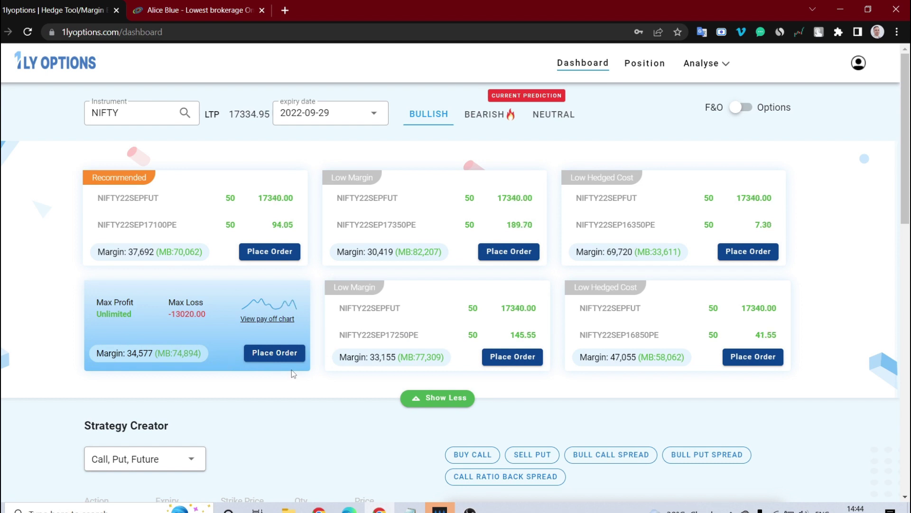
mouse_move(377, 220)
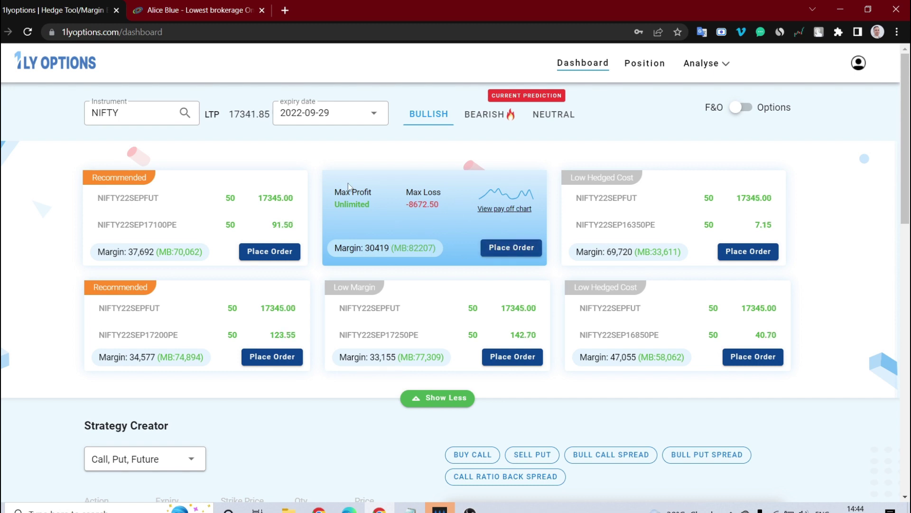
Load the Low Margin Future-plus-Put hedge's payoff chart, then open its order form.
left_click(500, 211)
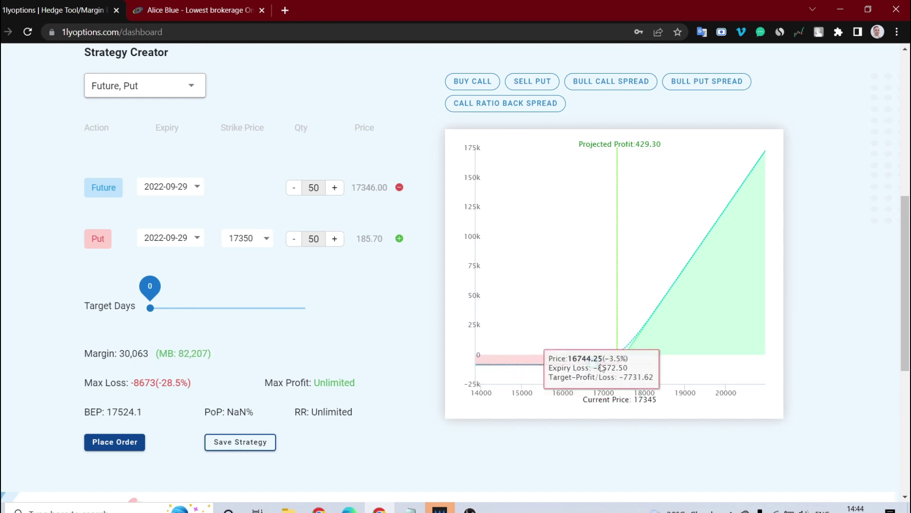
scroll(604, 329, "up", 7)
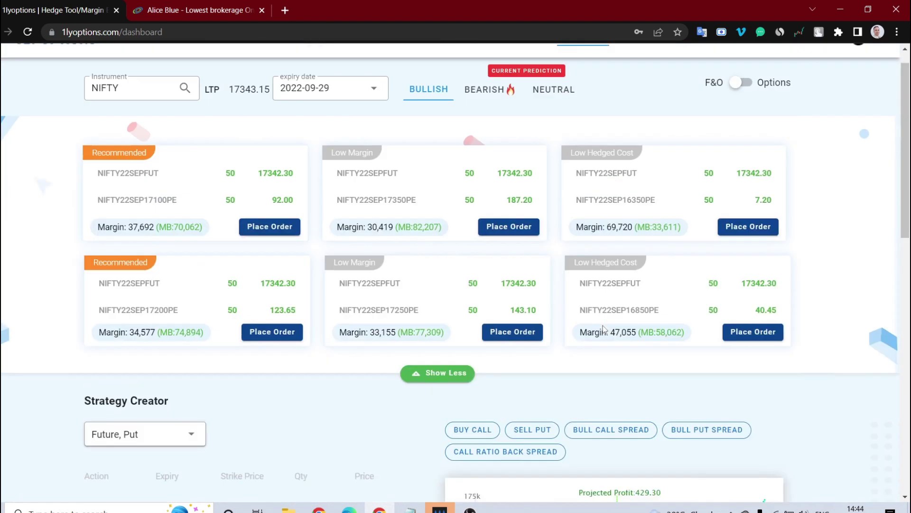
scroll(604, 329, "up", 1)
mouse_move(370, 176)
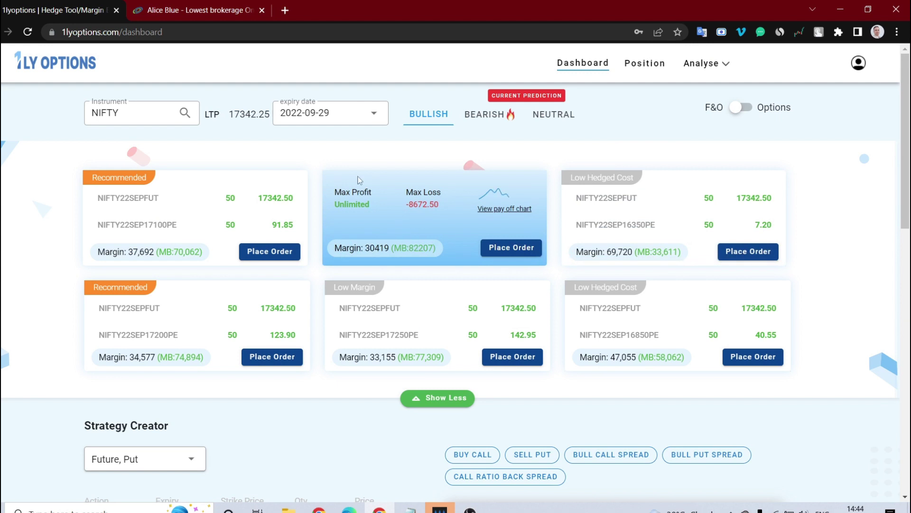
left_click(512, 247)
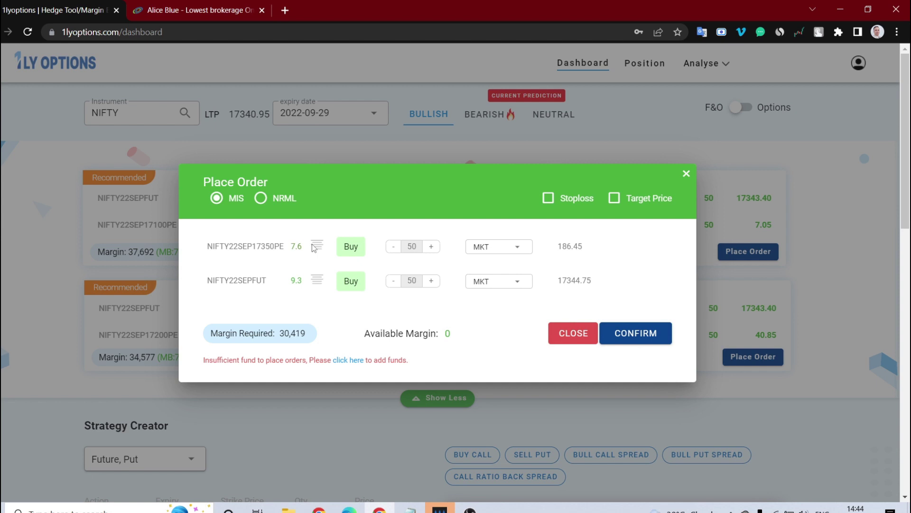
Try NRML and MIS product types, adding then removing stop-loss and target, leaving MIS.
left_click(256, 202)
left_click(220, 201)
left_click(549, 198)
left_click(639, 202)
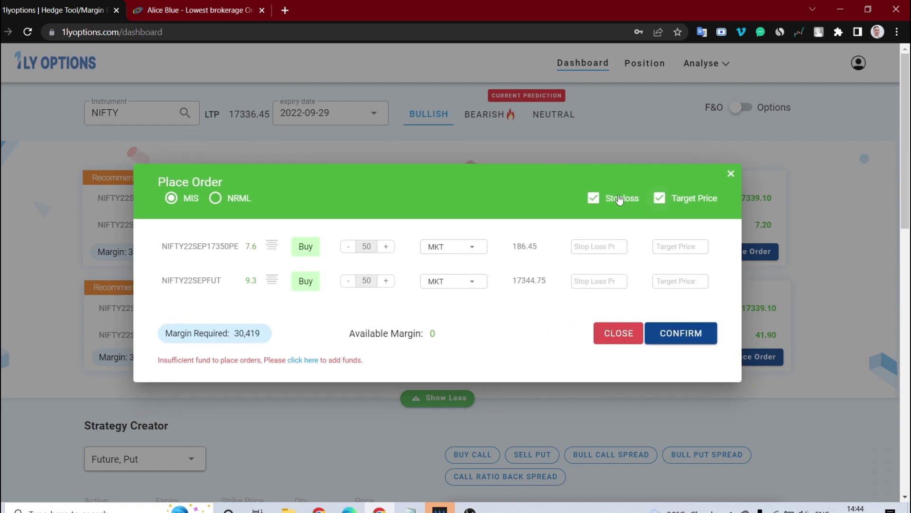
left_click(594, 198)
left_click(658, 199)
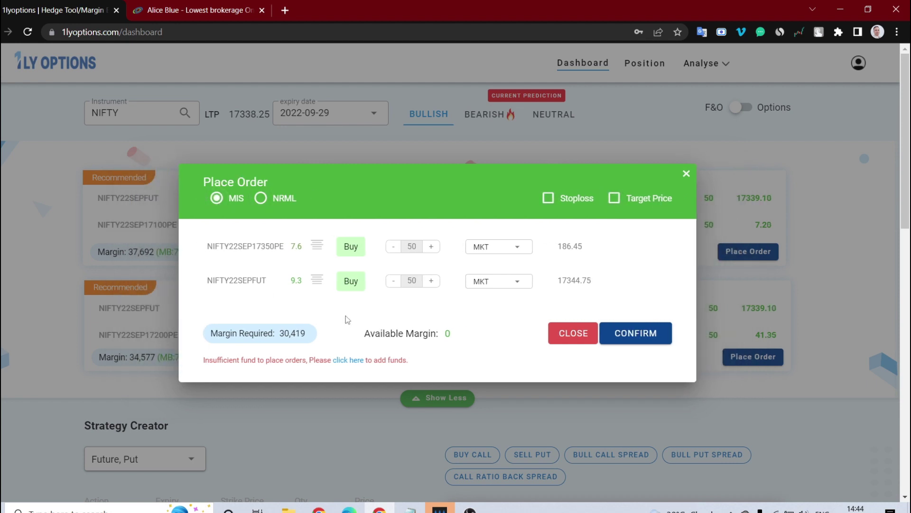
Attempt to confirm the two-leg order with 0 available margin, then close it.
left_click_drag(366, 335, 471, 334)
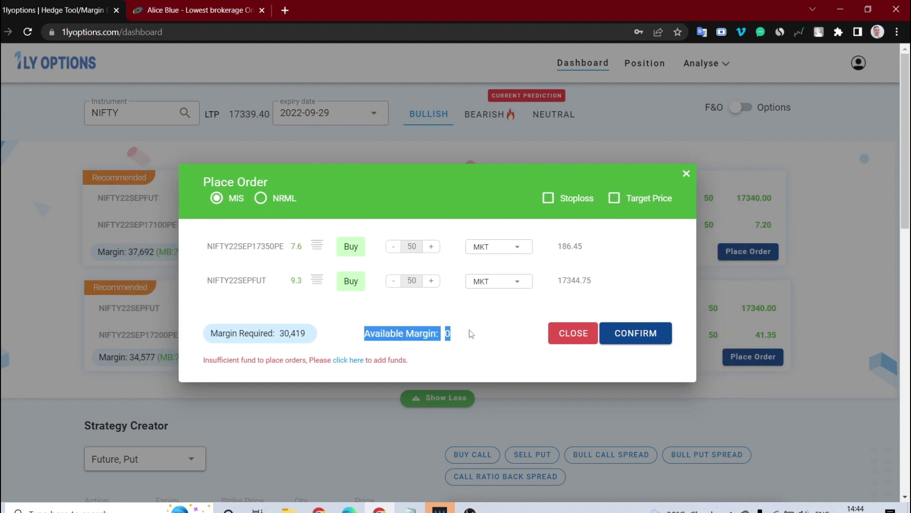
left_click(630, 334)
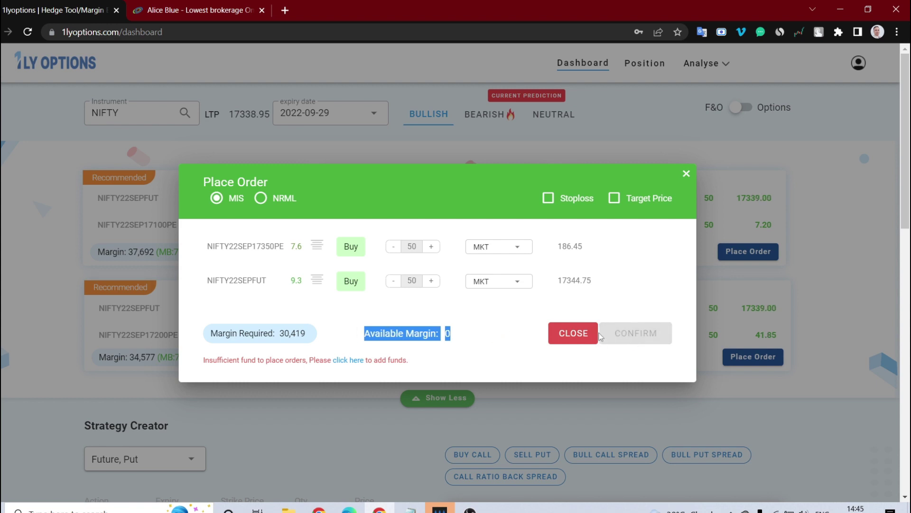
left_click(573, 333)
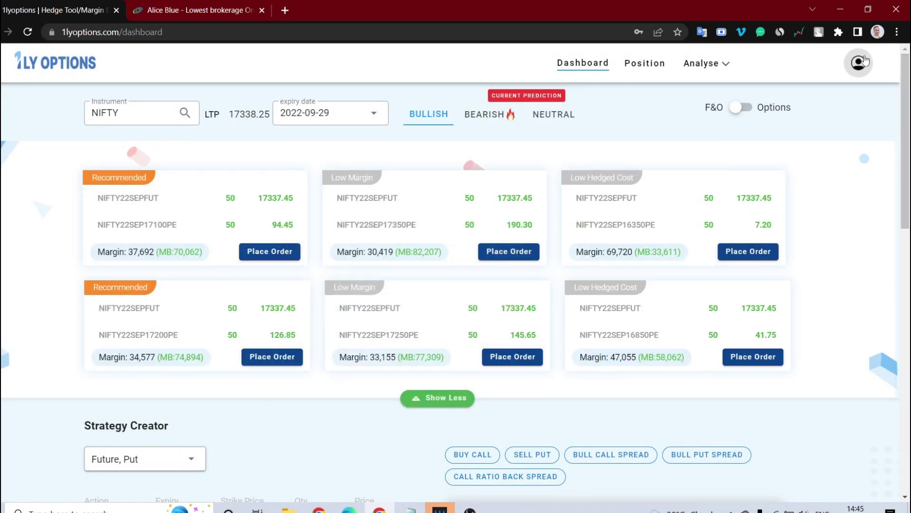
Check the Order Book's Pending Orders and Orders tabs, all rejected, then return to Dashboard.
left_click(858, 62)
left_click(858, 126)
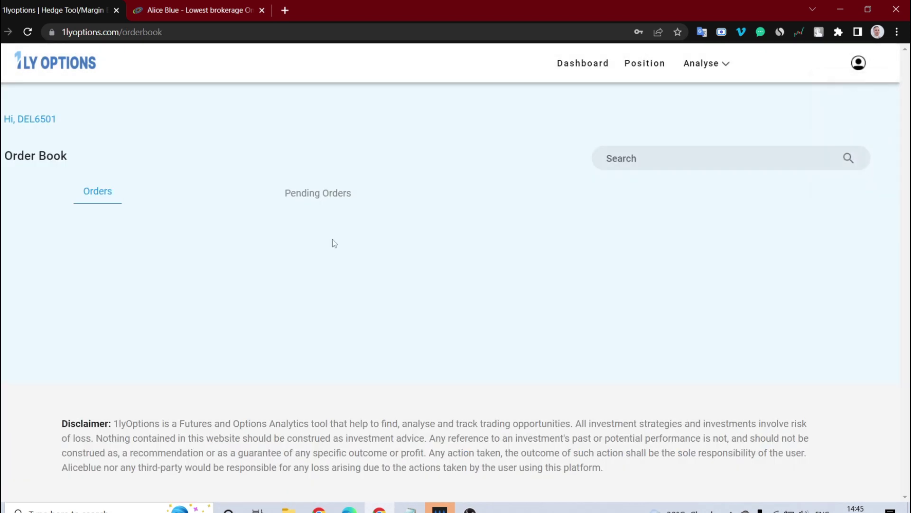
left_click(307, 200)
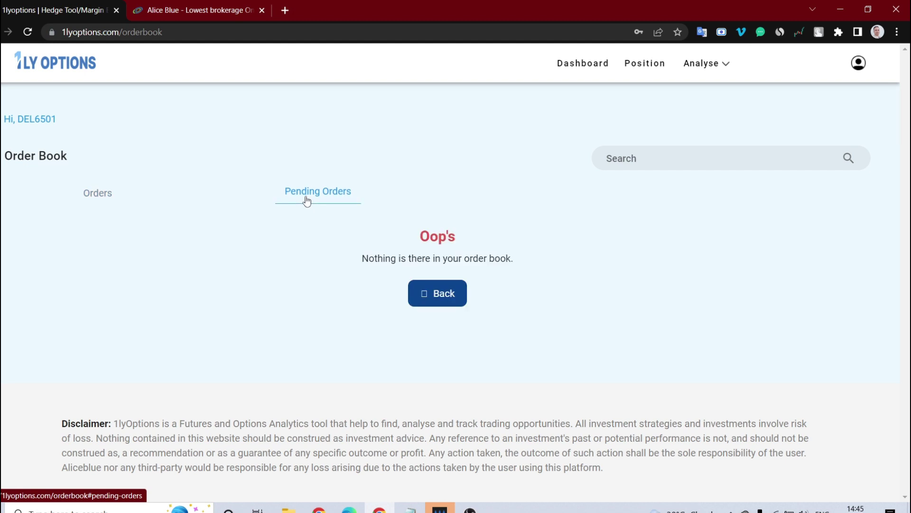
left_click(90, 195)
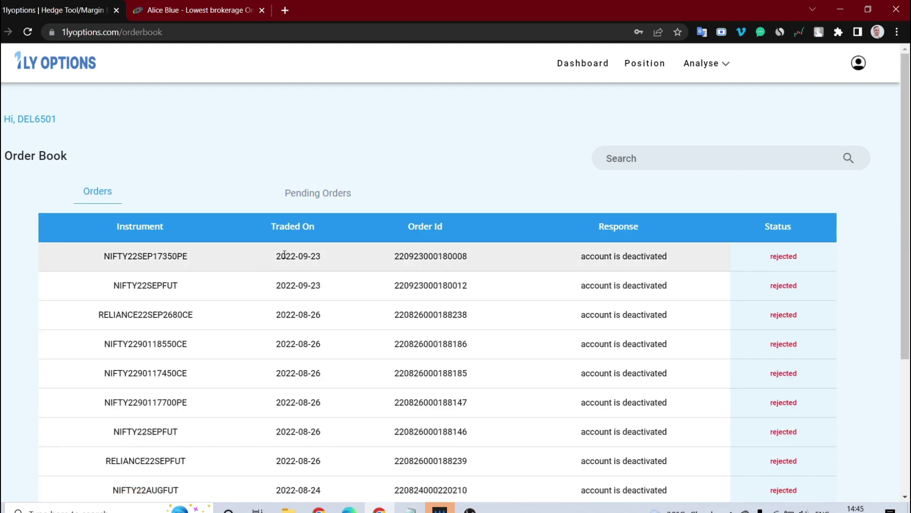
left_click_drag(283, 255, 482, 283)
left_click(489, 289)
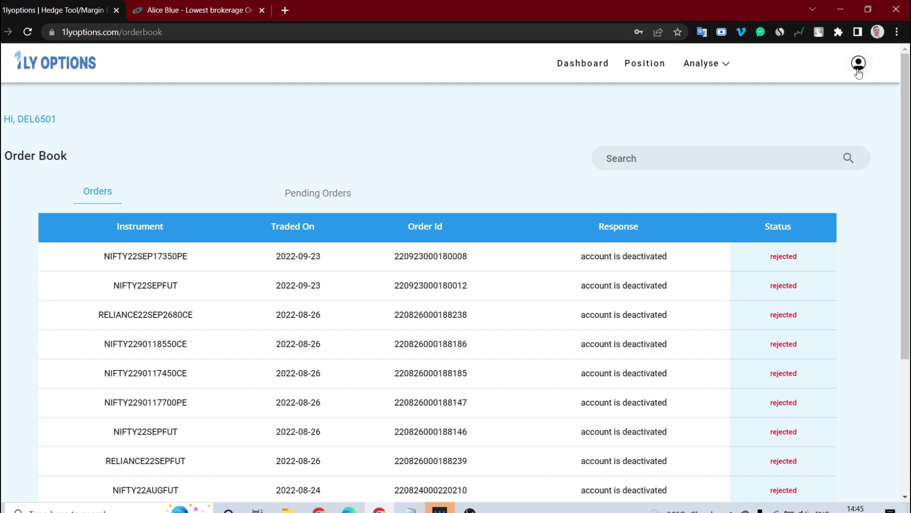
left_click(577, 63)
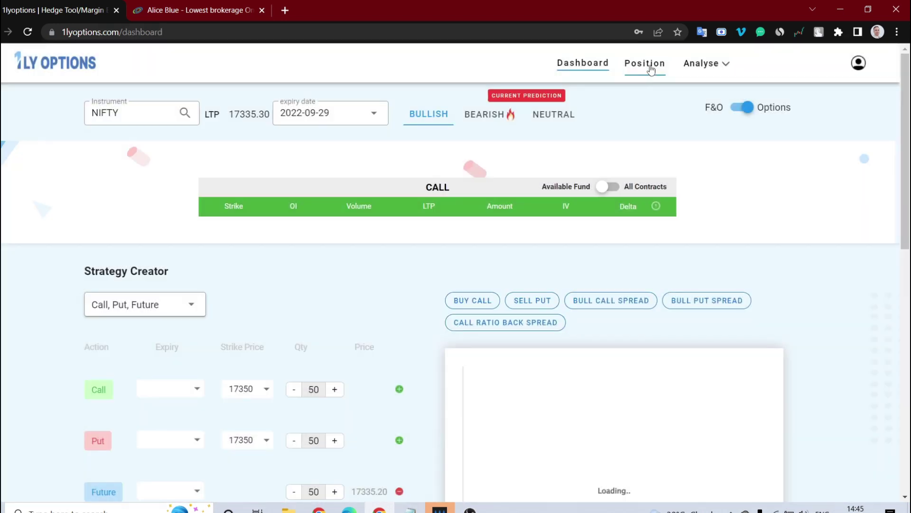
View the Position page in hedged mode, showing no positions, then return to Dashboard.
left_click(652, 63)
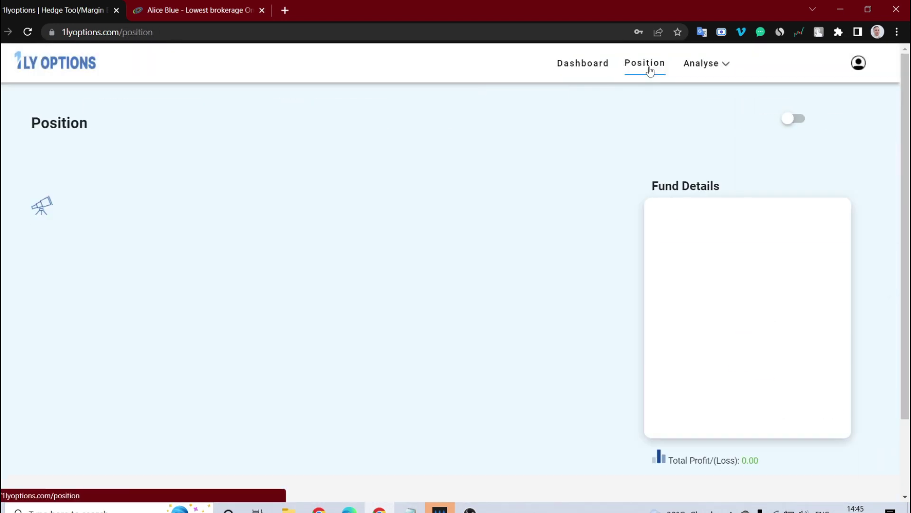
left_click(795, 119)
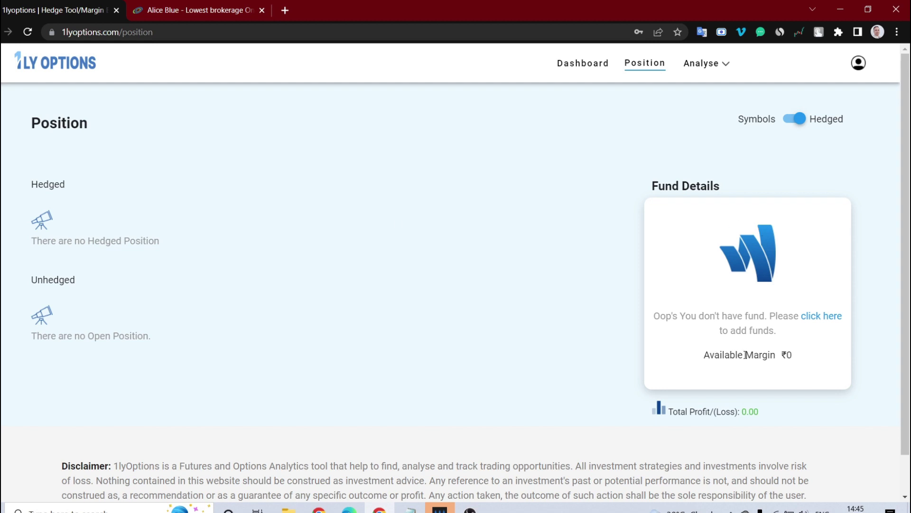
left_click(574, 69)
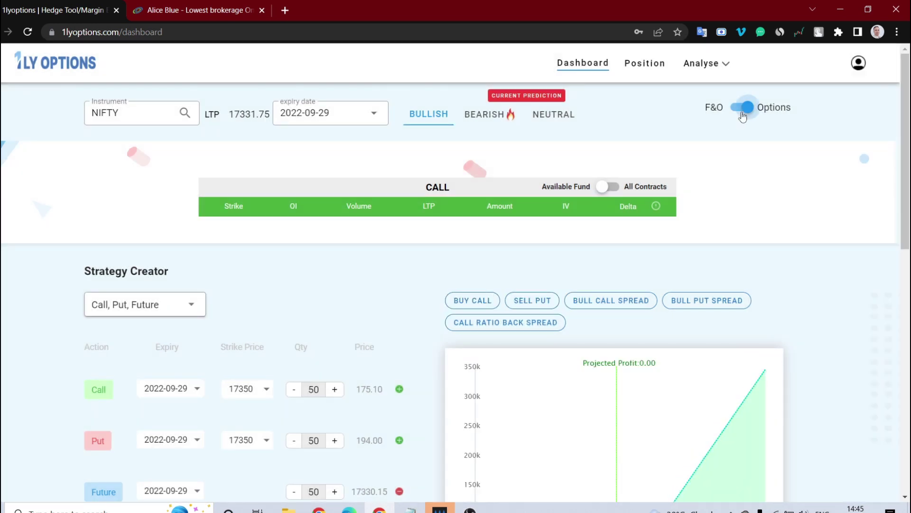
Switch the dashboard to Options and reveal all six recommended hedge strategies.
left_click(742, 106)
scroll(665, 394, "down", 5)
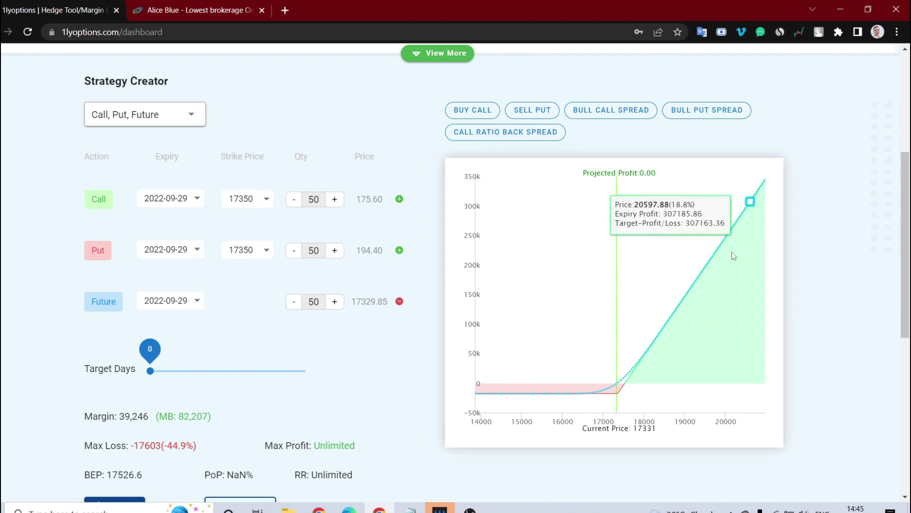
scroll(552, 380, "up", 5)
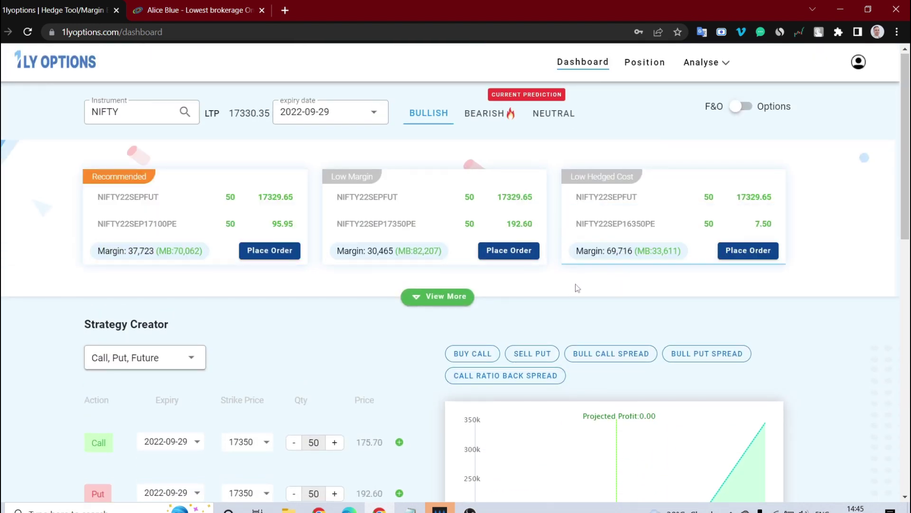
left_click(423, 296)
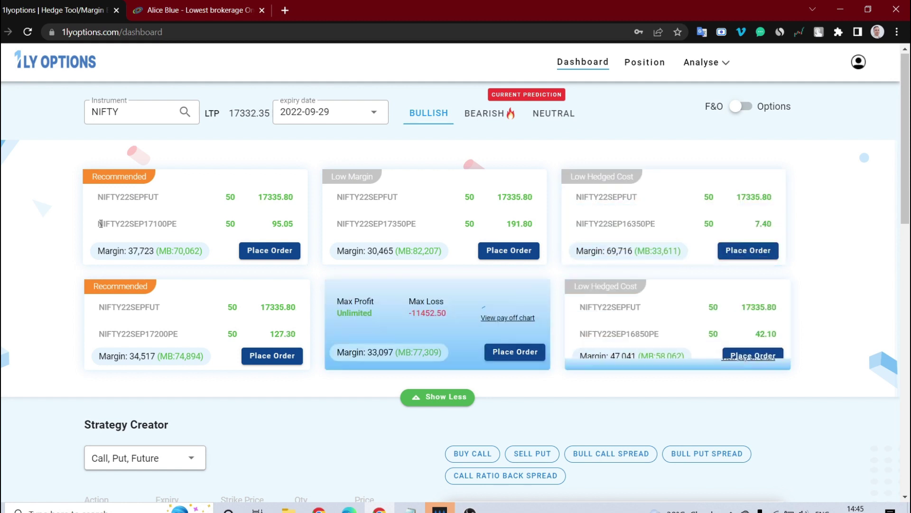
scroll(649, 248, "down", 5)
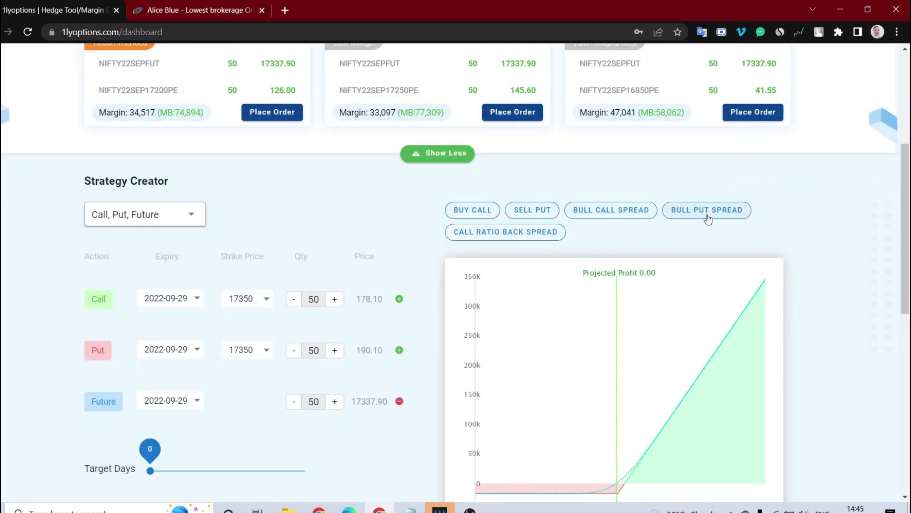
Load the Buy Call, Sell Put, then Bull Call Spread presets into the Strategy Creator.
left_click(476, 214)
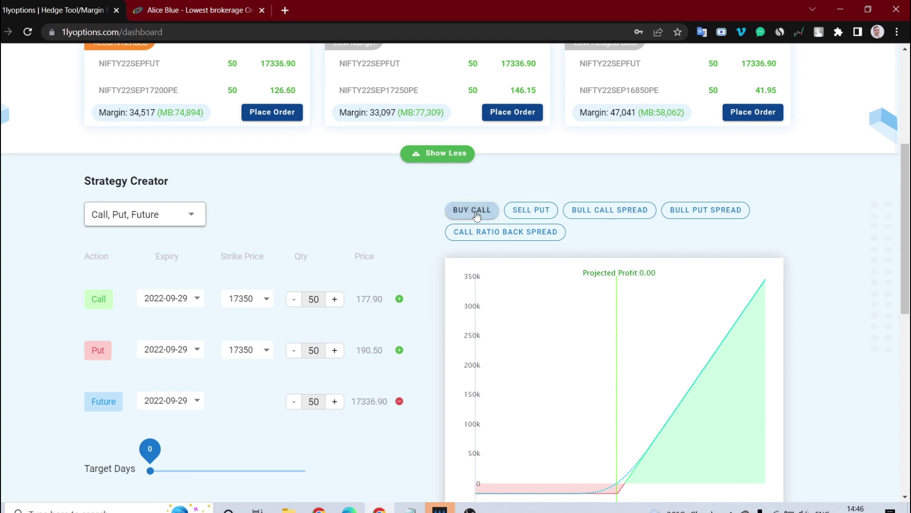
left_click(538, 211)
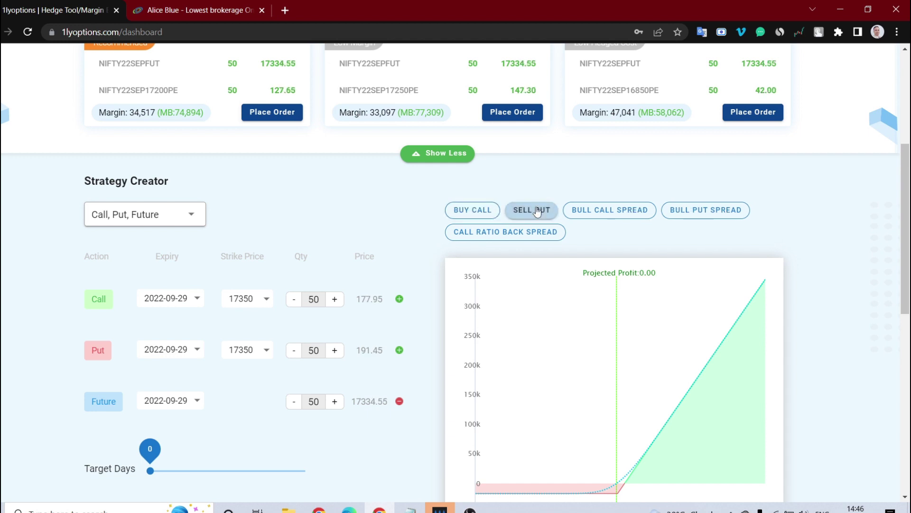
left_click(606, 214)
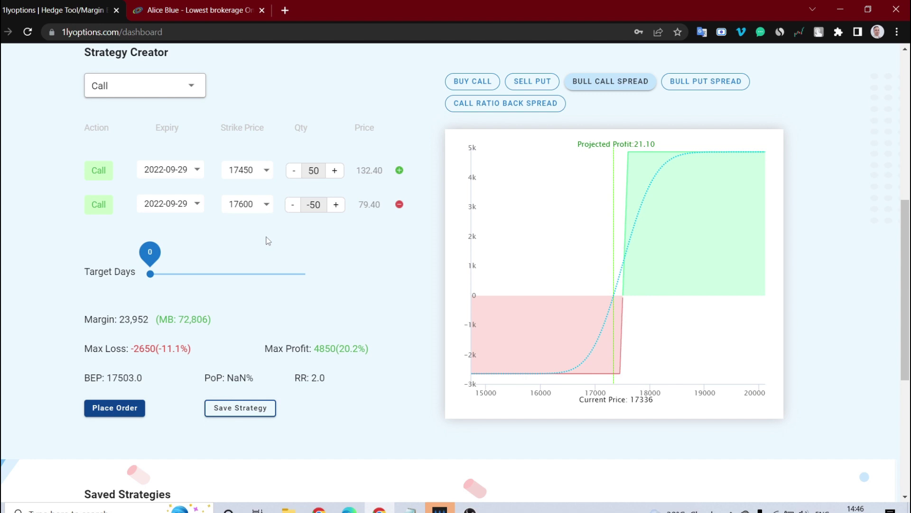
Change the first call leg's strike price to 17800.
left_click(266, 172)
left_click_drag(267, 210, 273, 332)
left_click(257, 326)
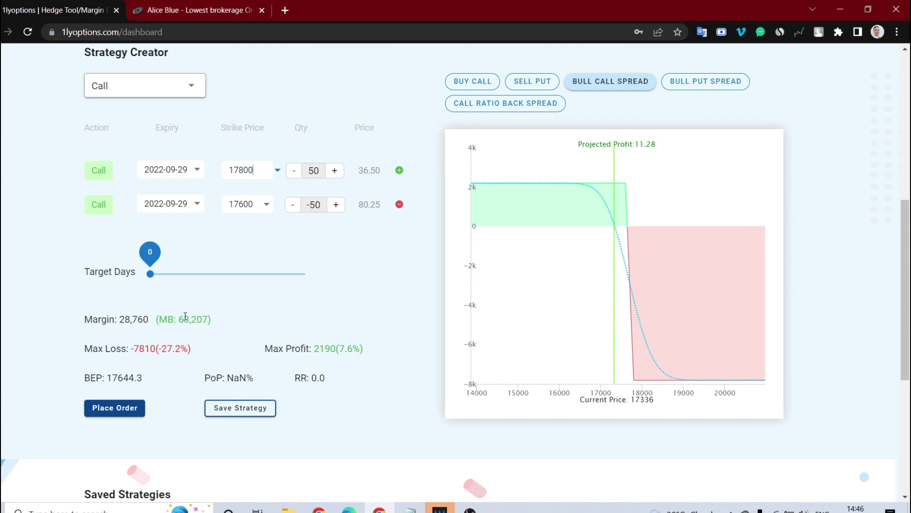
Set leg quantities to 100 and -150, preview the spread's order form, then cancel it.
left_click(294, 176)
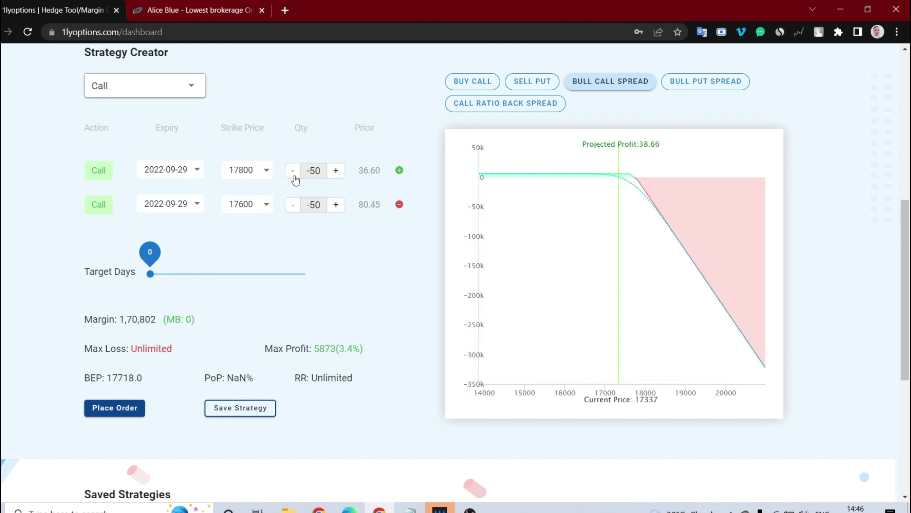
left_click(298, 176)
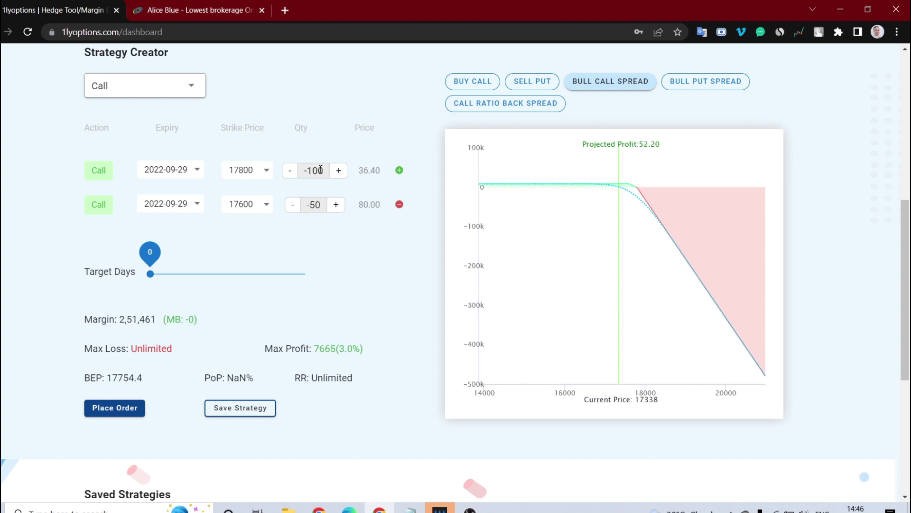
double_click(338, 172)
left_click(336, 171)
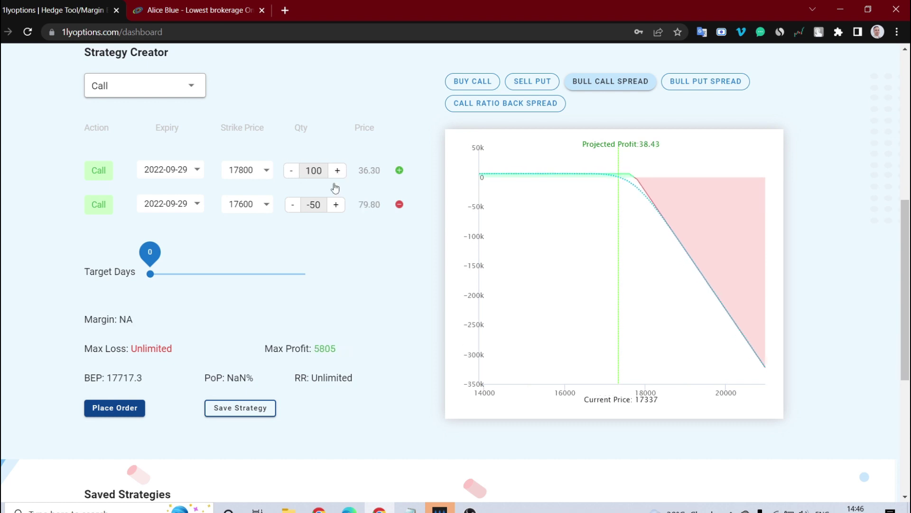
left_click(292, 206)
left_click(292, 207)
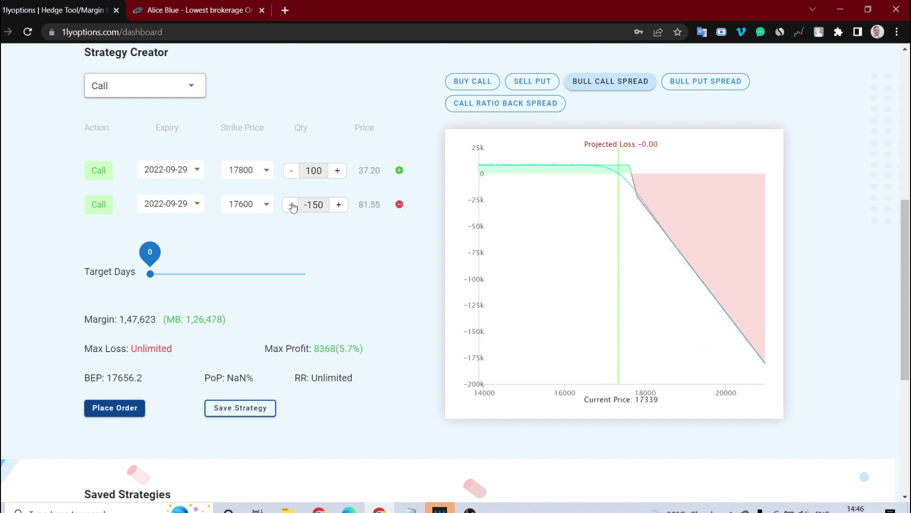
left_click(114, 406)
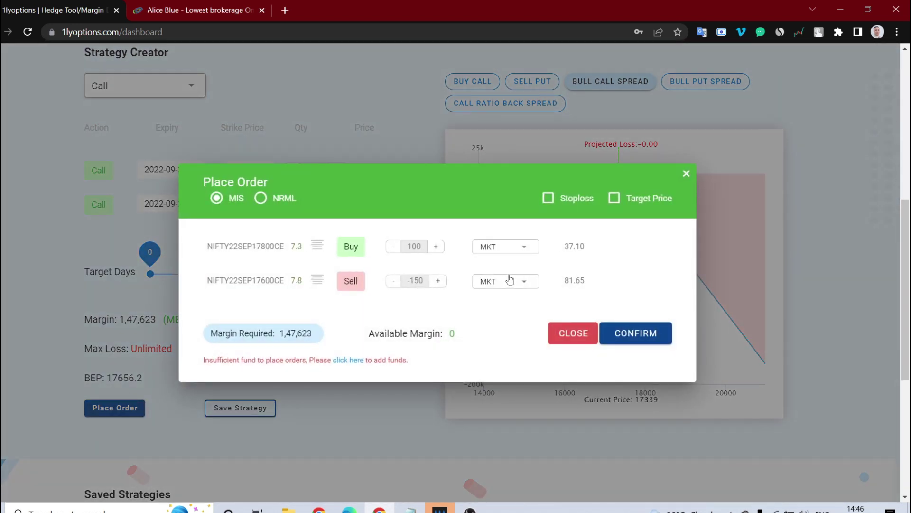
left_click(686, 173)
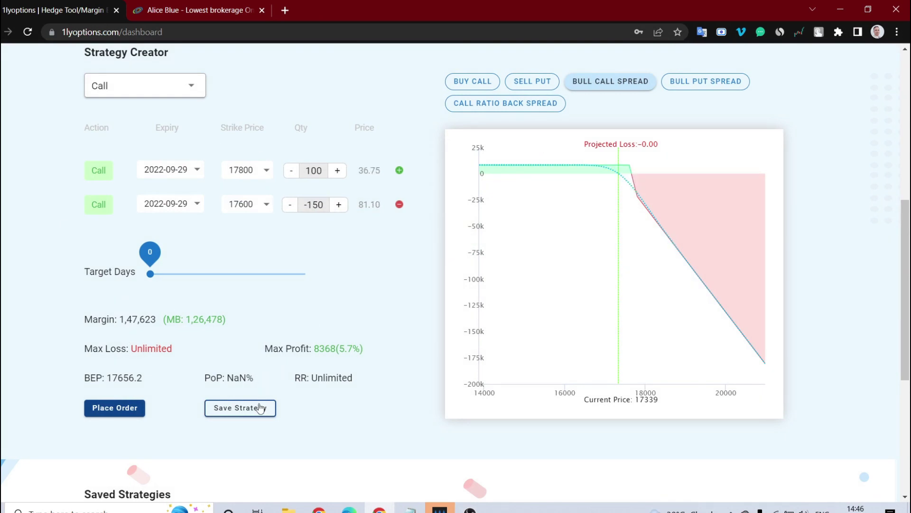
Save the 17350 call ×100/×-150 strategy as 'test' and reload it from its saved card.
left_click(226, 406)
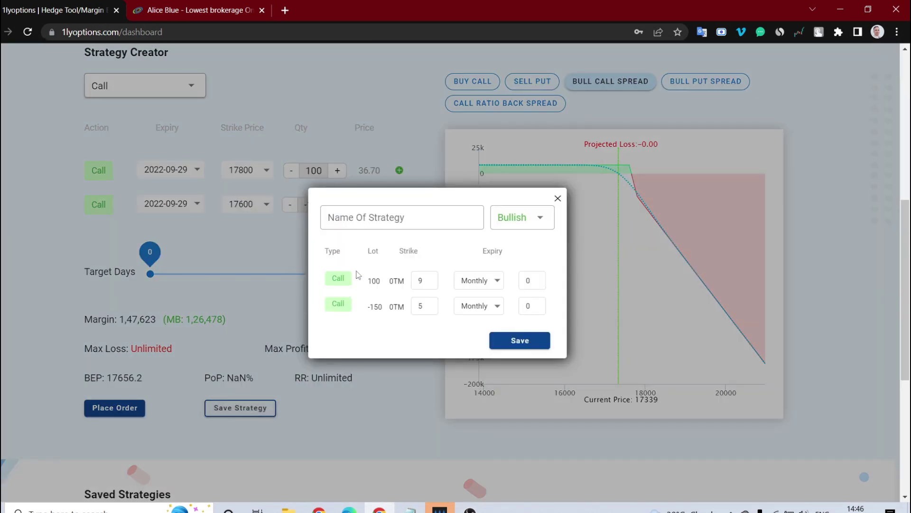
left_click(365, 217)
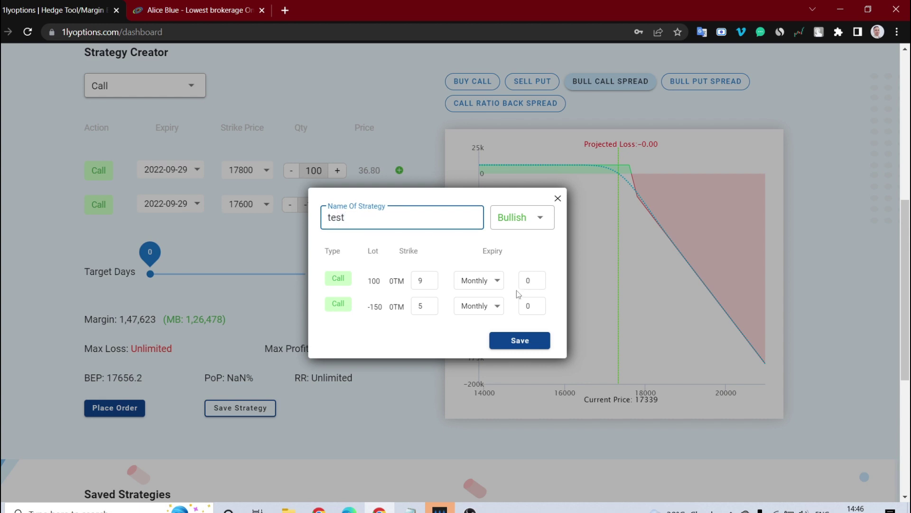
left_click(519, 346)
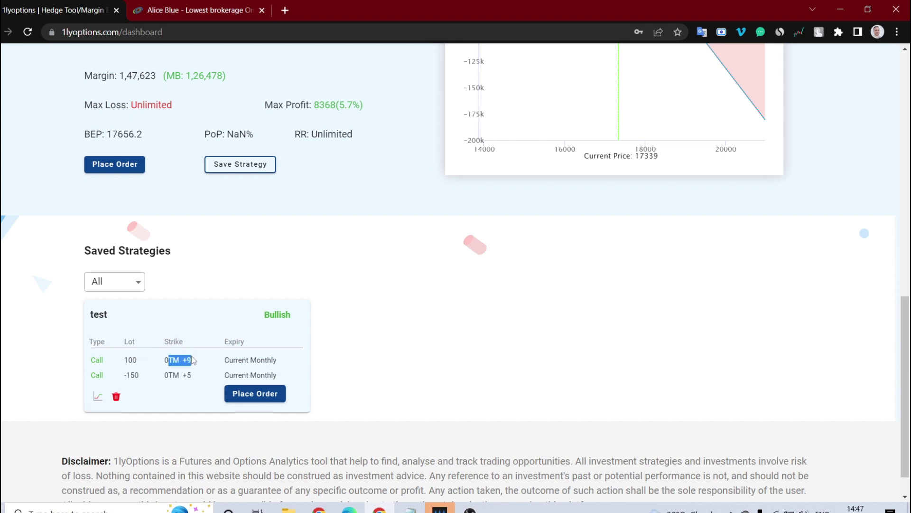
left_click_drag(171, 376, 184, 375)
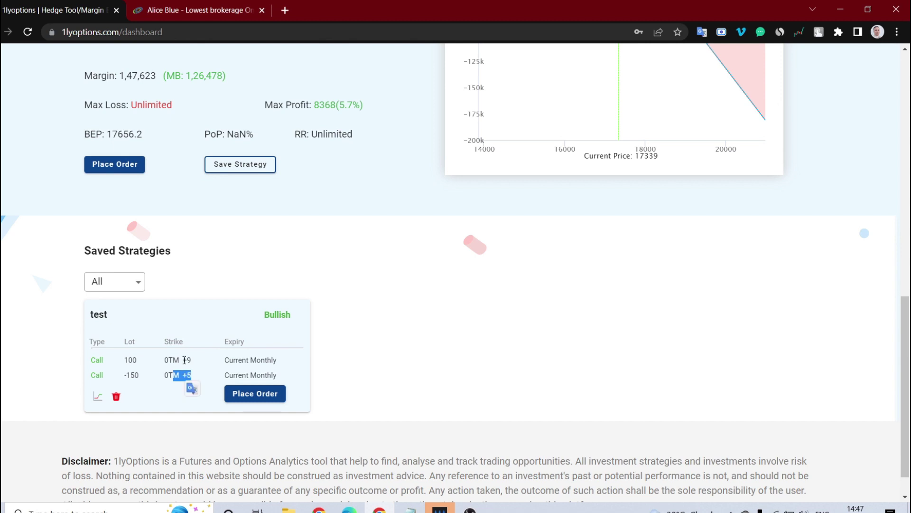
left_click(96, 398)
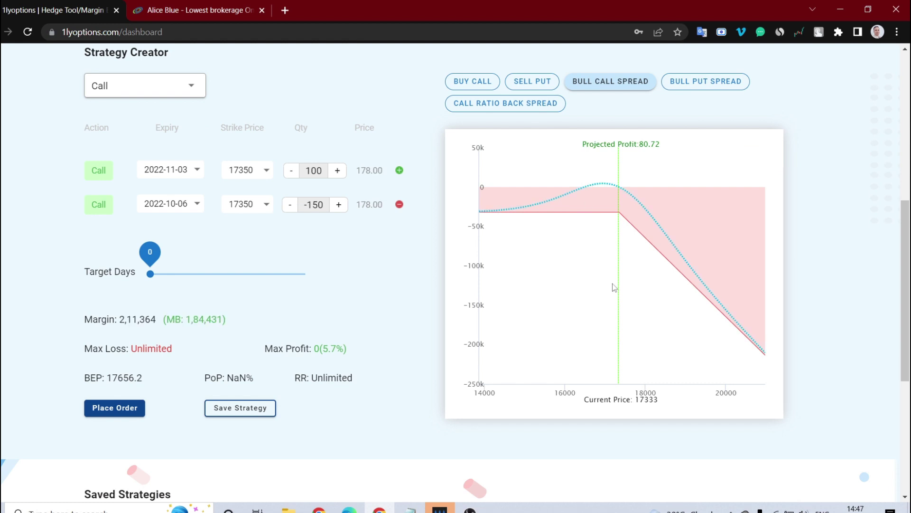
Load the Bull Put Spread preset, then switch to the Call Ratio Back Spread preset.
scroll(662, 312, "up", 5)
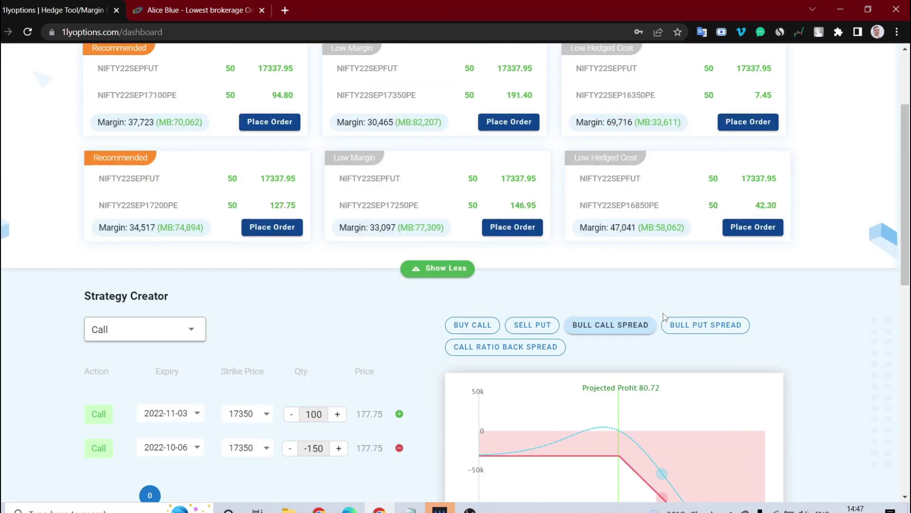
left_click(698, 329)
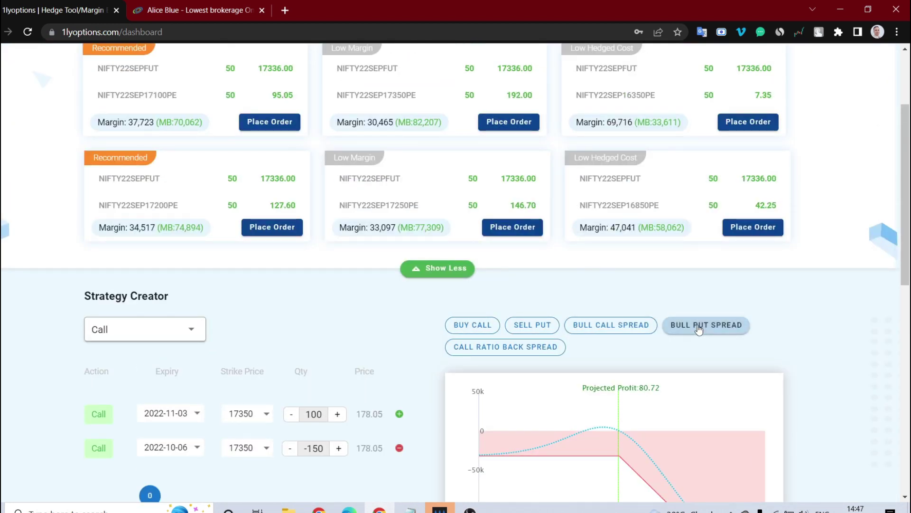
scroll(699, 329, "down", 5)
scroll(568, 224, "up", 1)
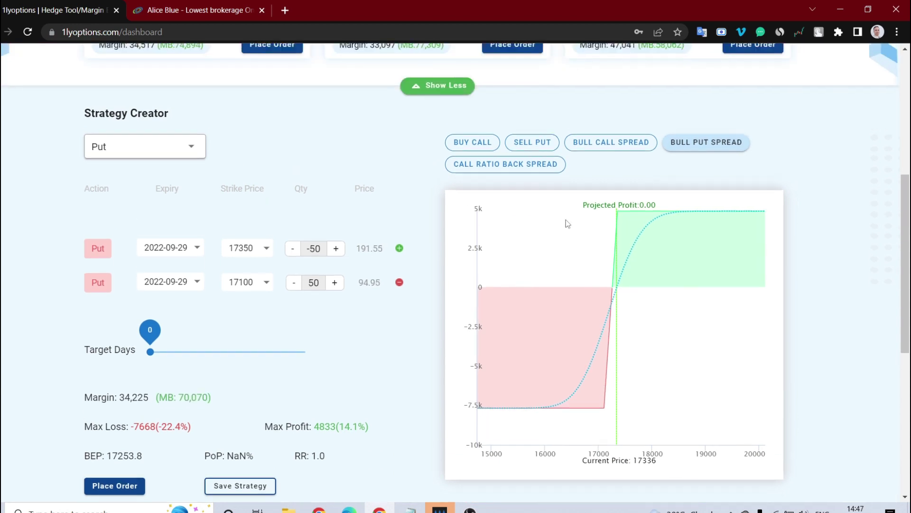
left_click(522, 171)
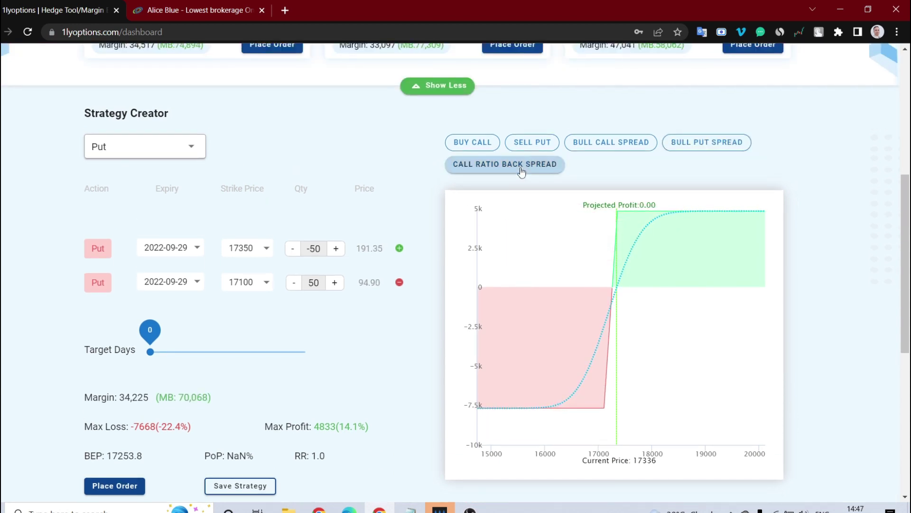
scroll(521, 170, "down", 1)
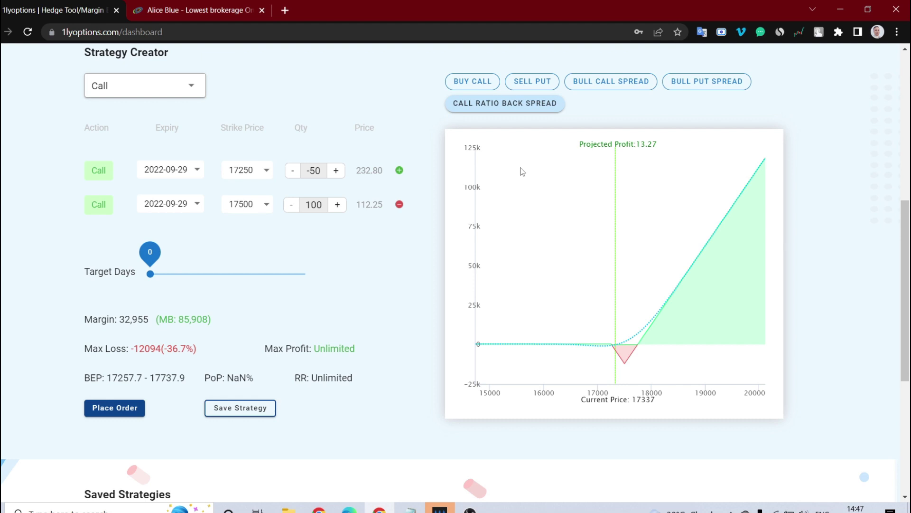
Set the 17250 call leg quantity to -150 and the 17500 call leg to 250.
left_click(335, 172)
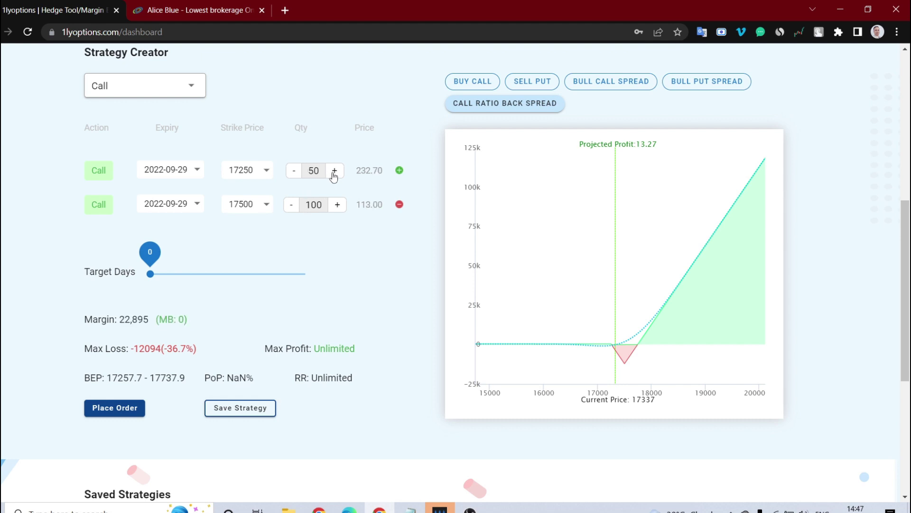
left_click(293, 171)
left_click(293, 172)
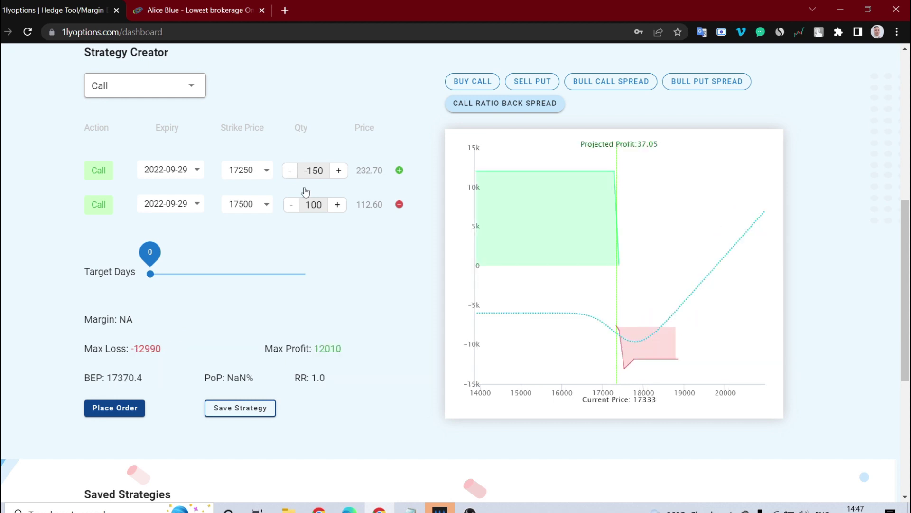
left_click(338, 205)
left_click(337, 205)
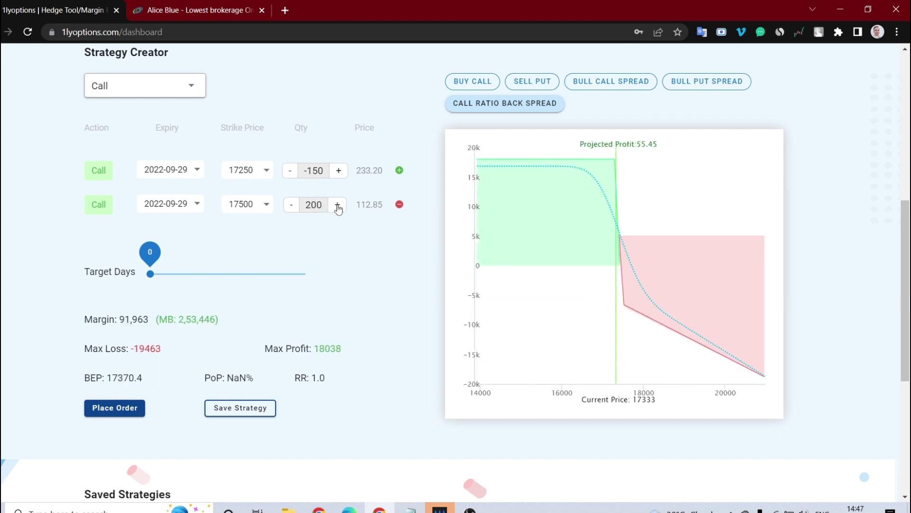
left_click(337, 205)
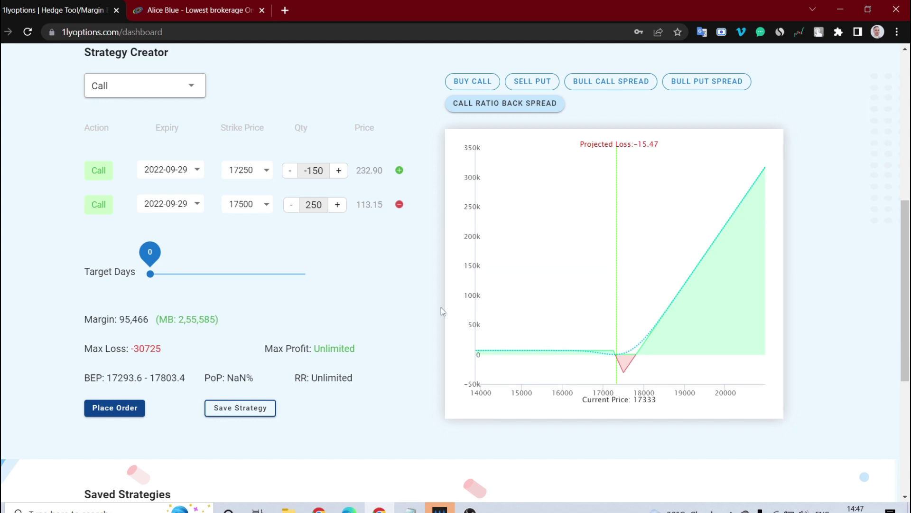
scroll(437, 304, "up", 8)
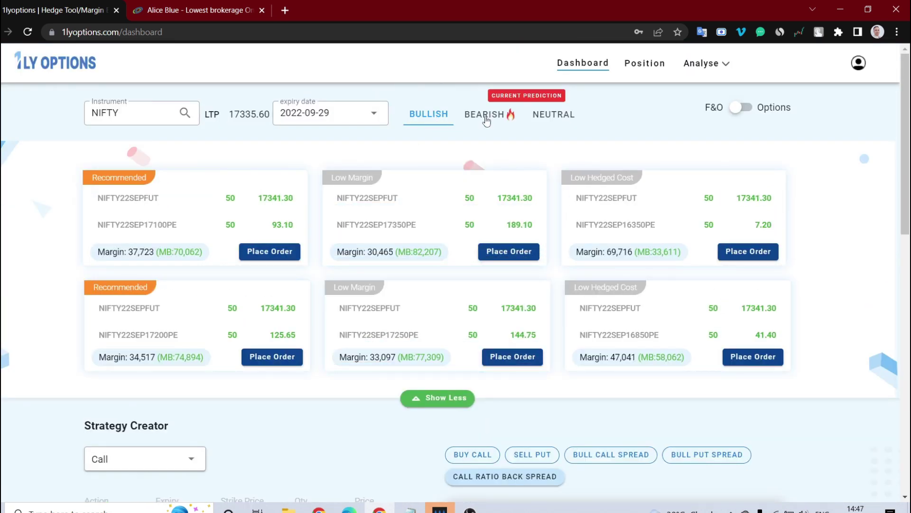
Switch to Bearish strategy suggestions with CIPLA as the instrument.
left_click(485, 116)
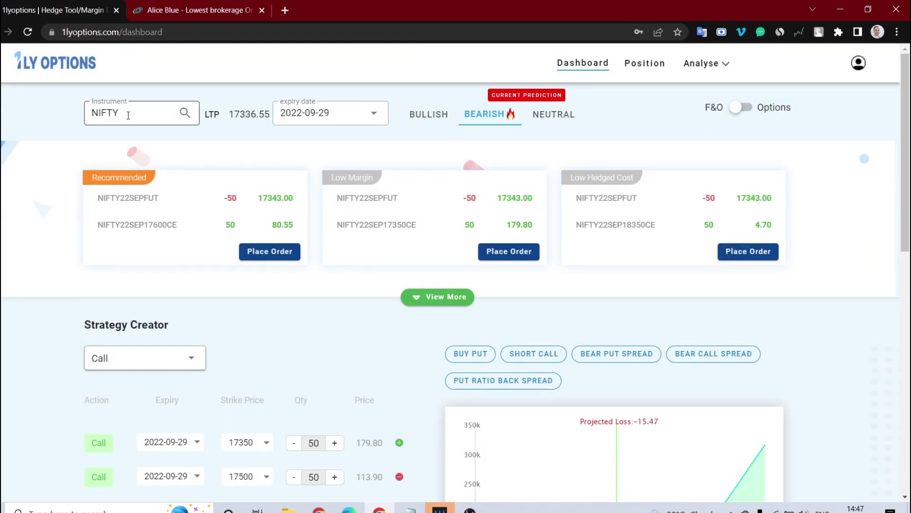
left_click(128, 115)
scroll(148, 195, "down", 20)
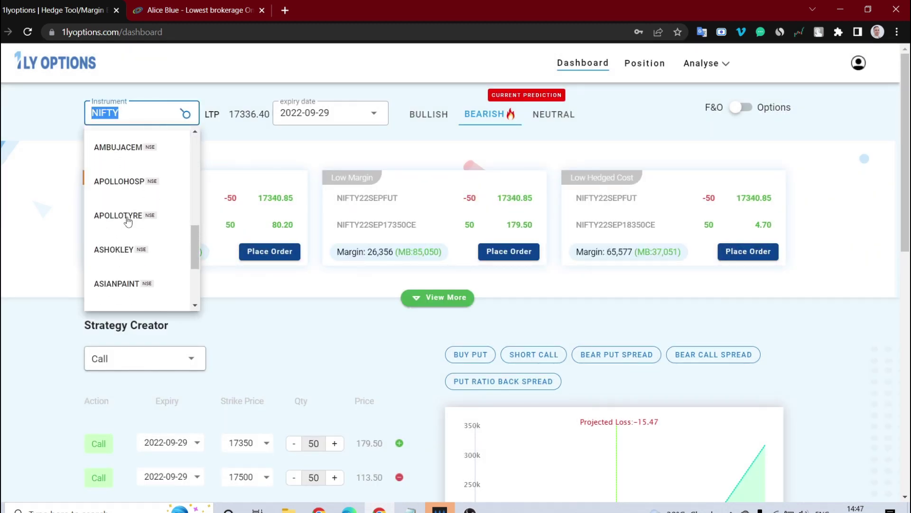
scroll(127, 221, "down", 5)
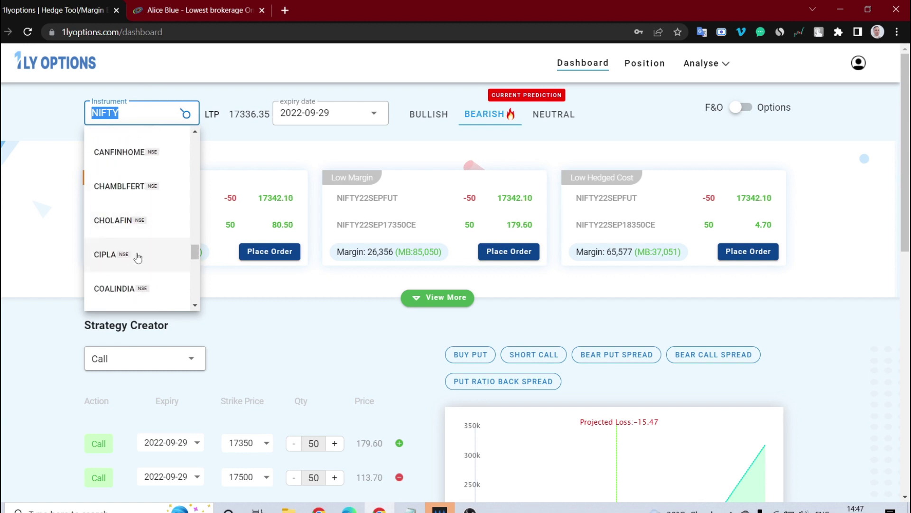
left_click(100, 255)
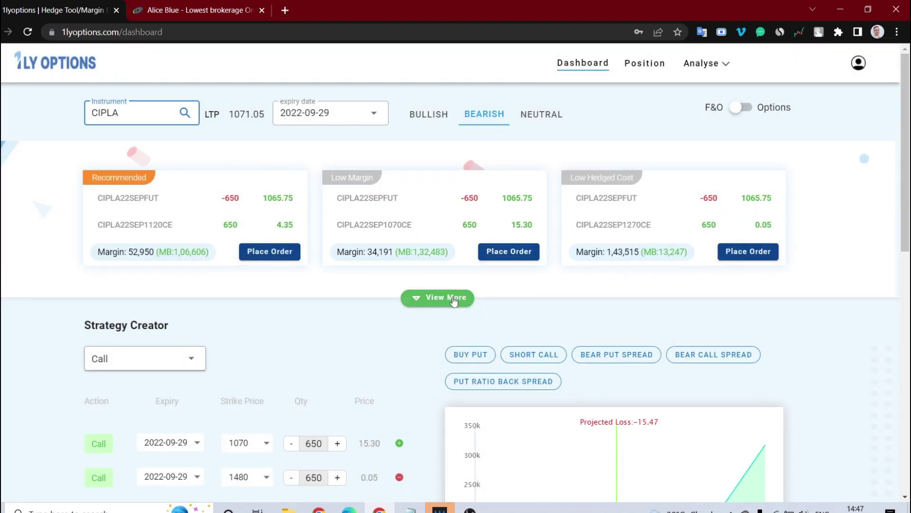
Show more CIPLA strategies and load the Bear Put Spread on the 1050/1020 puts ×650.
left_click(452, 298)
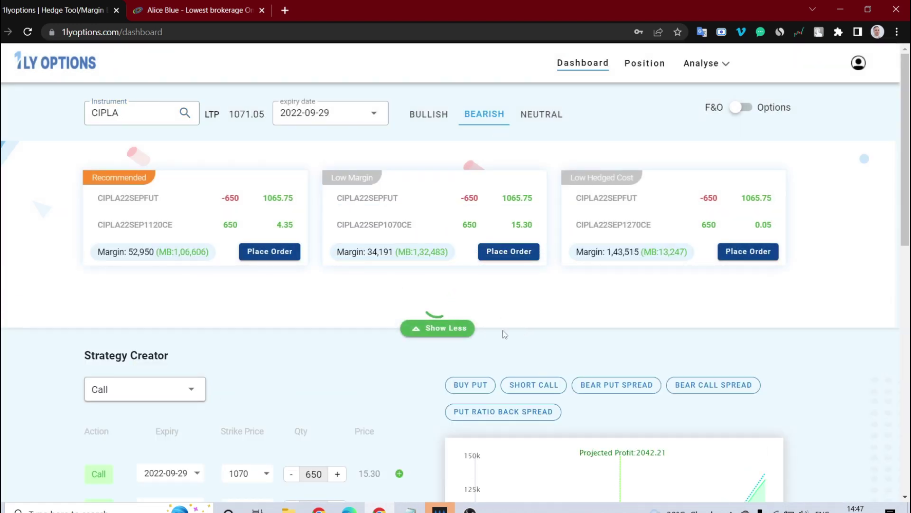
double_click(388, 246)
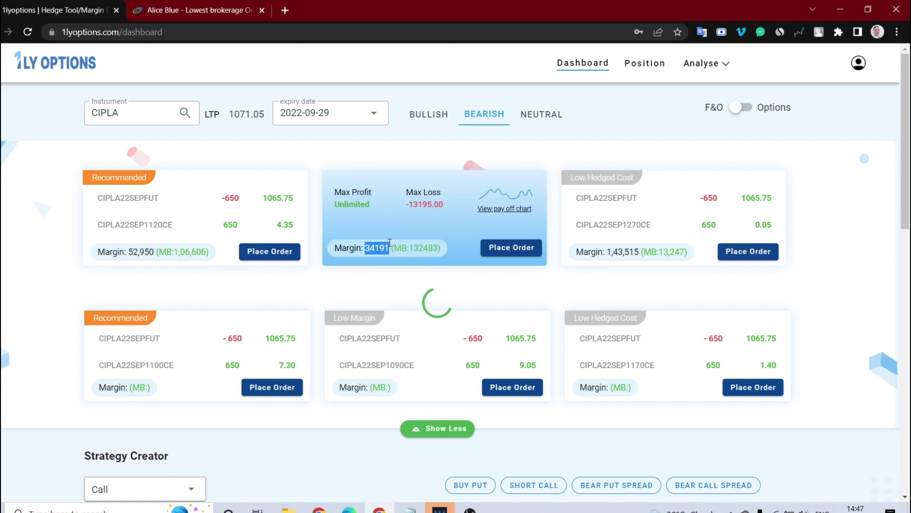
scroll(542, 250, "down", 5)
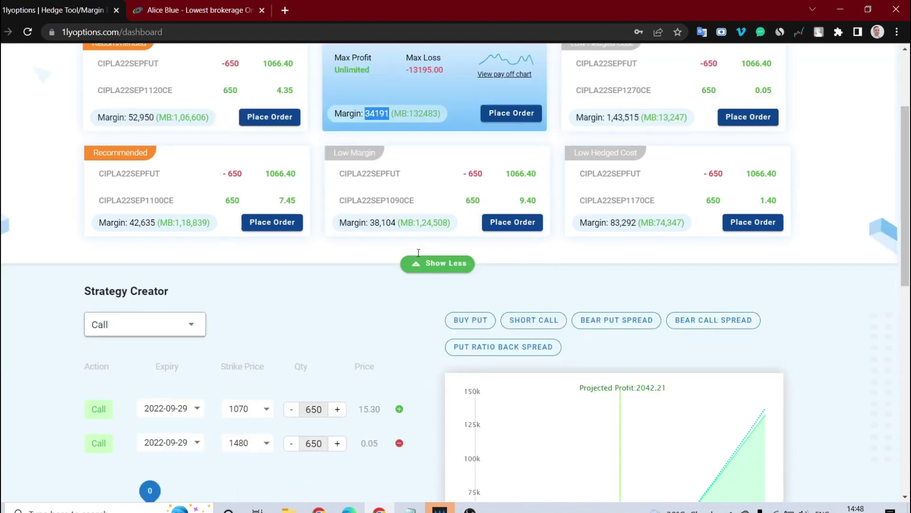
scroll(503, 146, "up", 2)
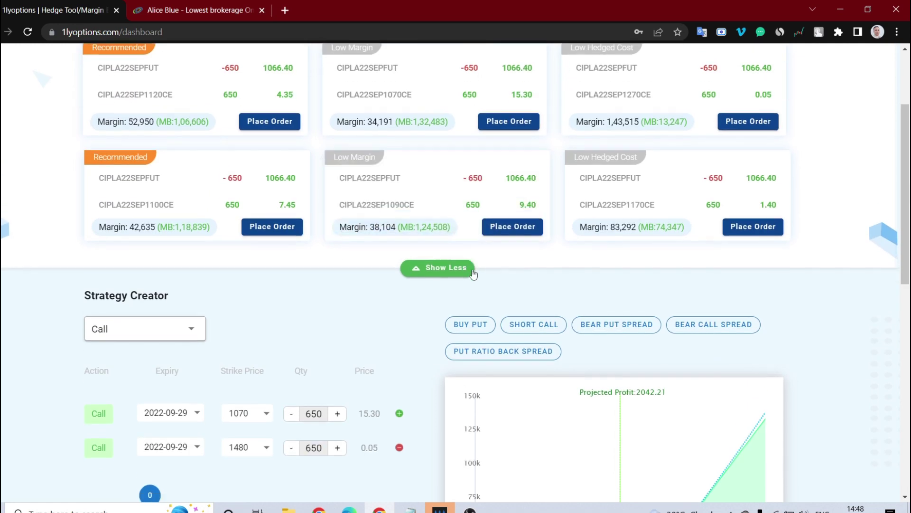
scroll(617, 204, "down", 2)
left_click(646, 216)
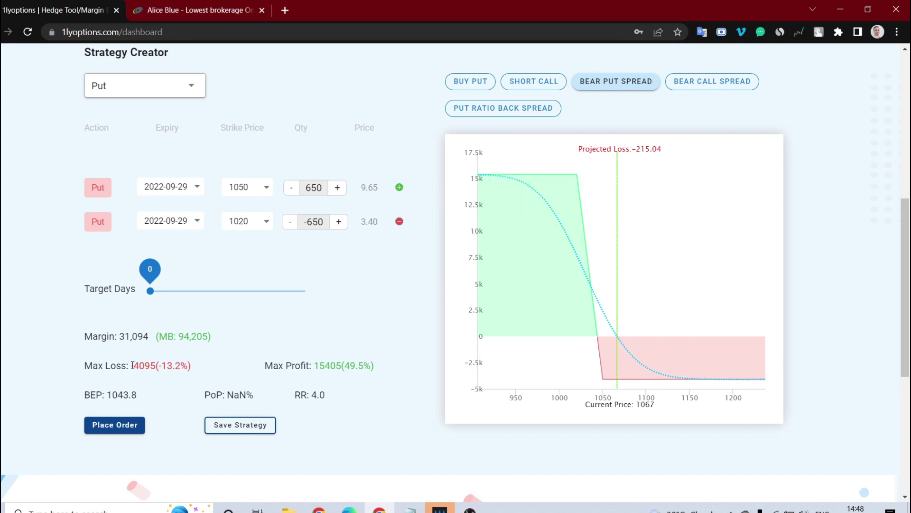
Check the spread's max loss, max profit and 31,094 margin required.
left_click_drag(133, 365, 208, 361)
left_click_drag(306, 361, 398, 366)
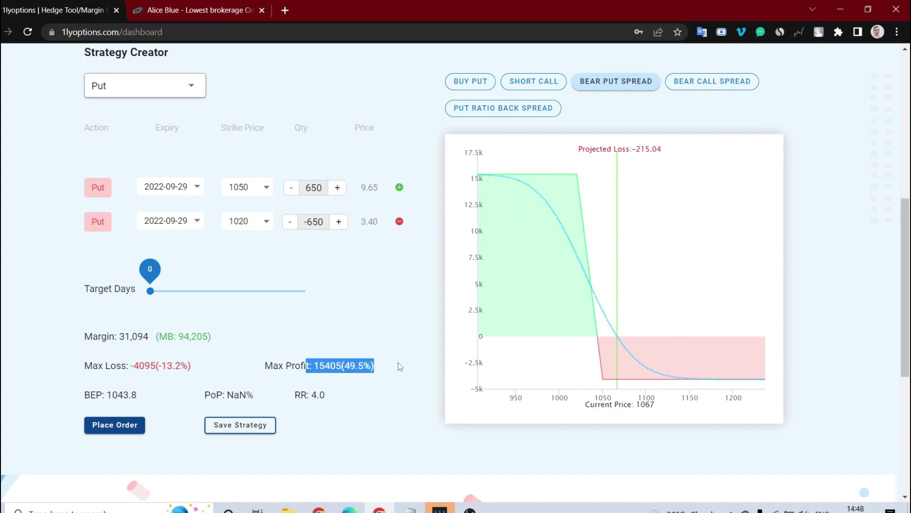
left_click_drag(126, 336, 146, 336)
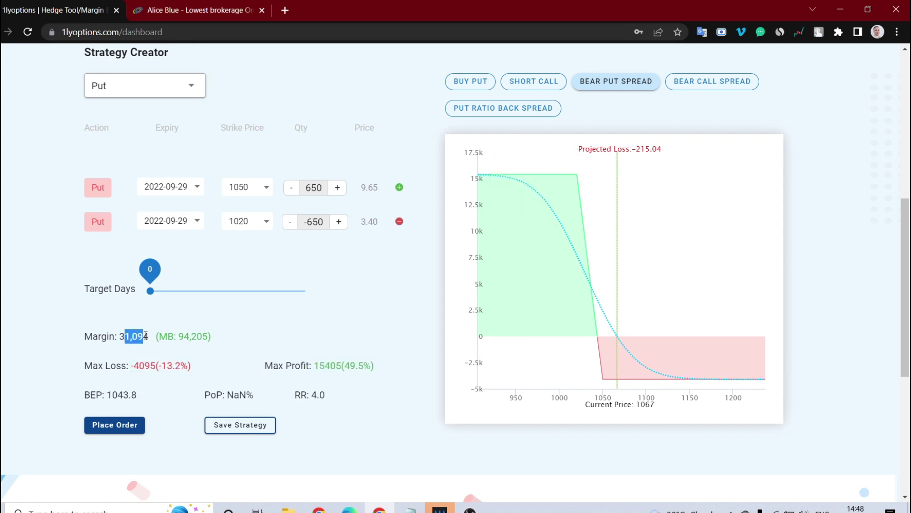
Preview the bear put spread order and close it without placing it.
left_click(112, 425)
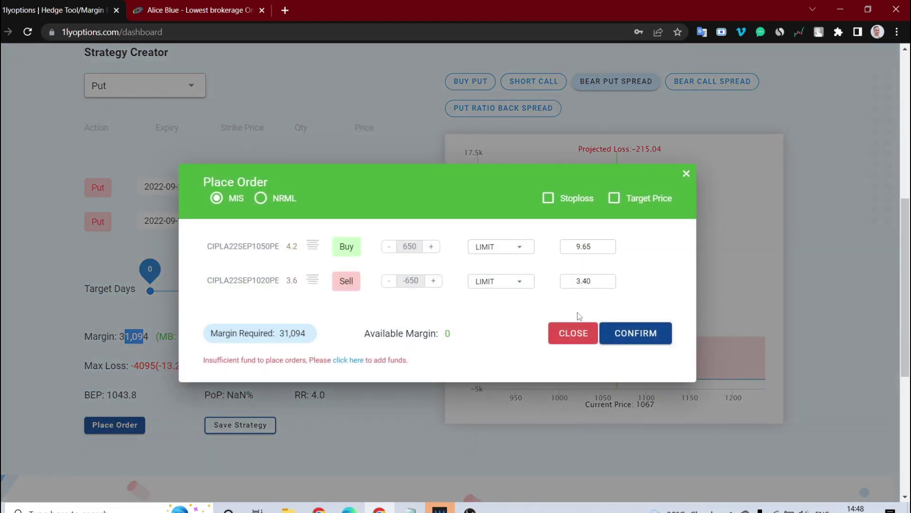
left_click(687, 174)
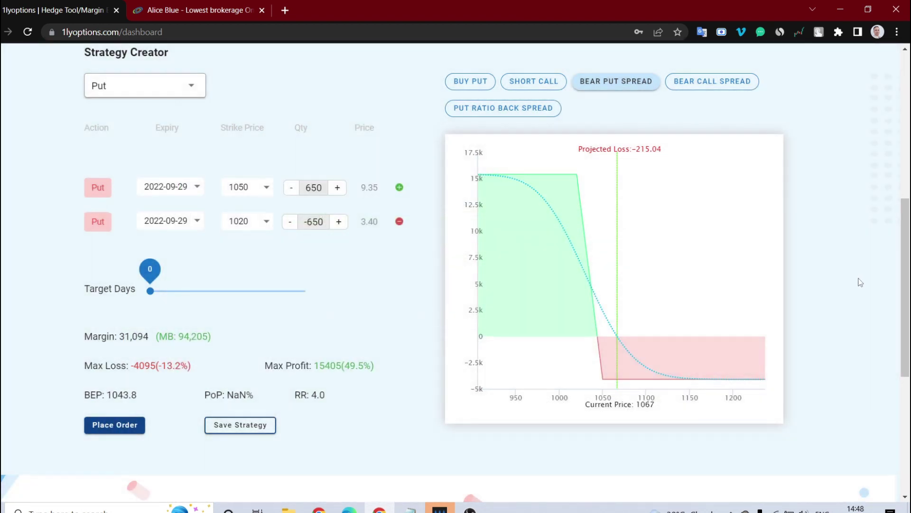
scroll(860, 282, "up", 8)
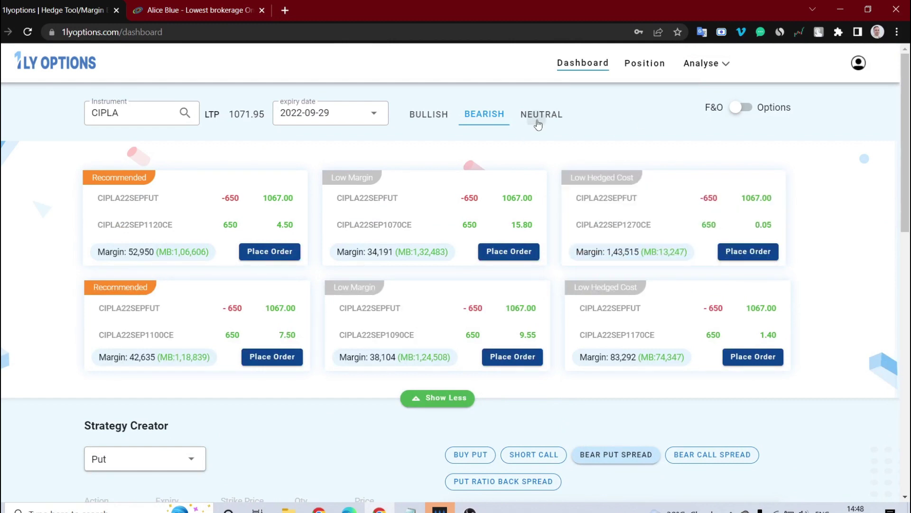
Switch to Neutral strategy suggestions for BANKNIFTY.
left_click(537, 120)
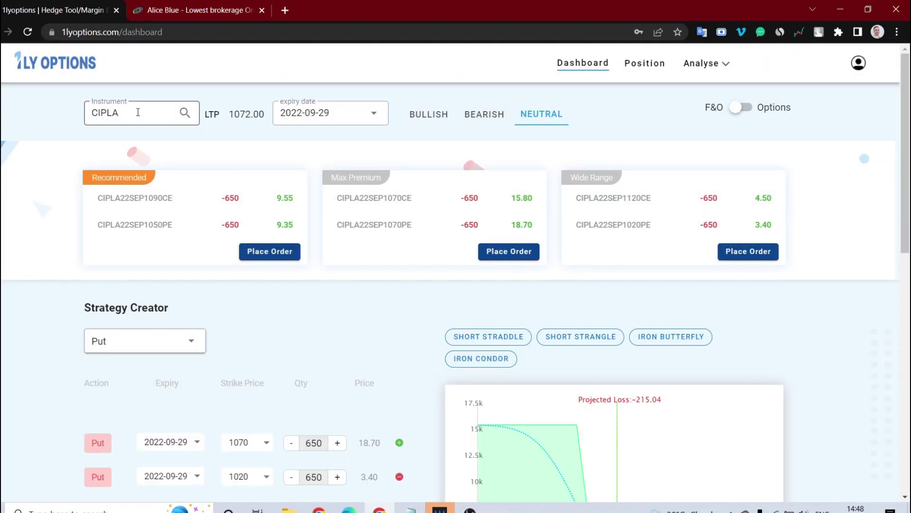
left_click(139, 115)
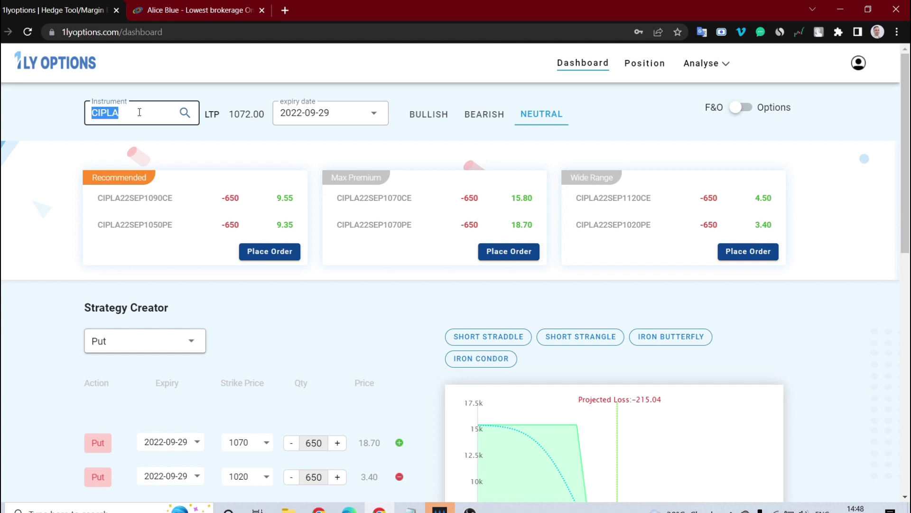
scroll(154, 191, "up", 8)
scroll(154, 192, "up", 10)
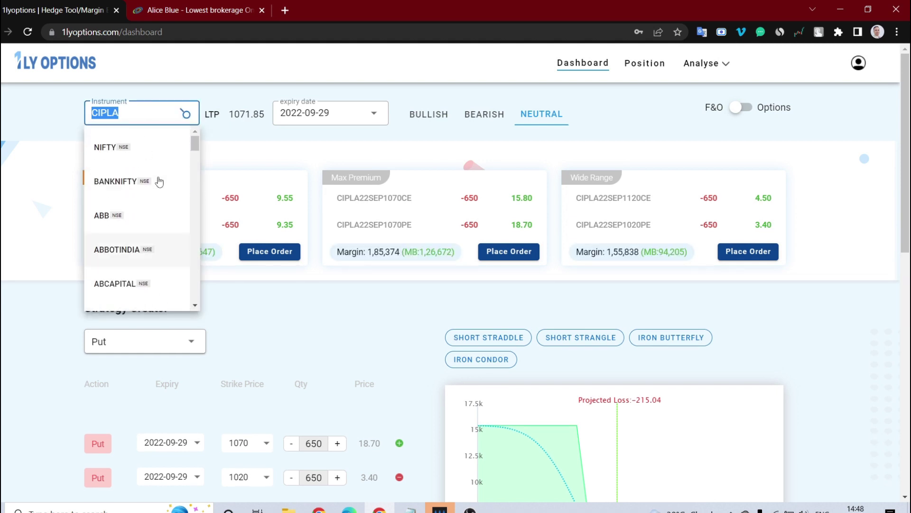
left_click(141, 182)
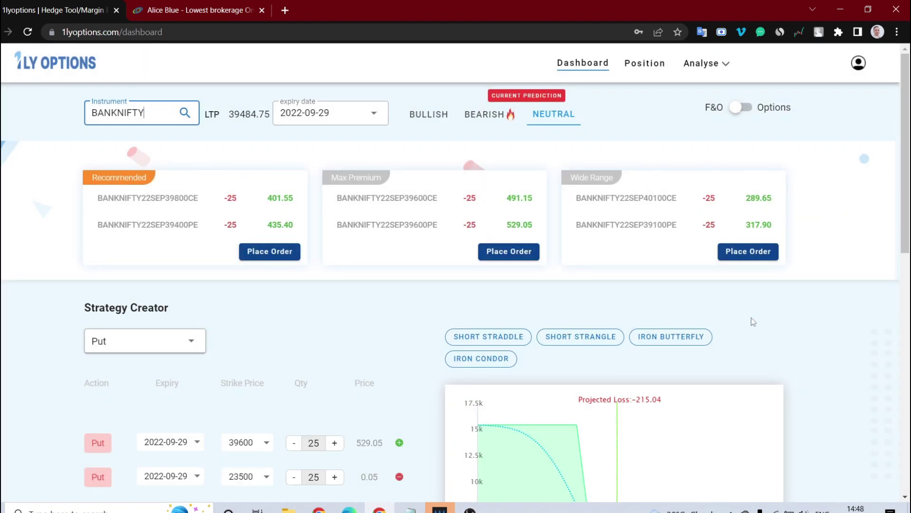
Try the Short Straddle and Short Strangle presets, keeping the call leg at 40400.
mouse_move(180, 219)
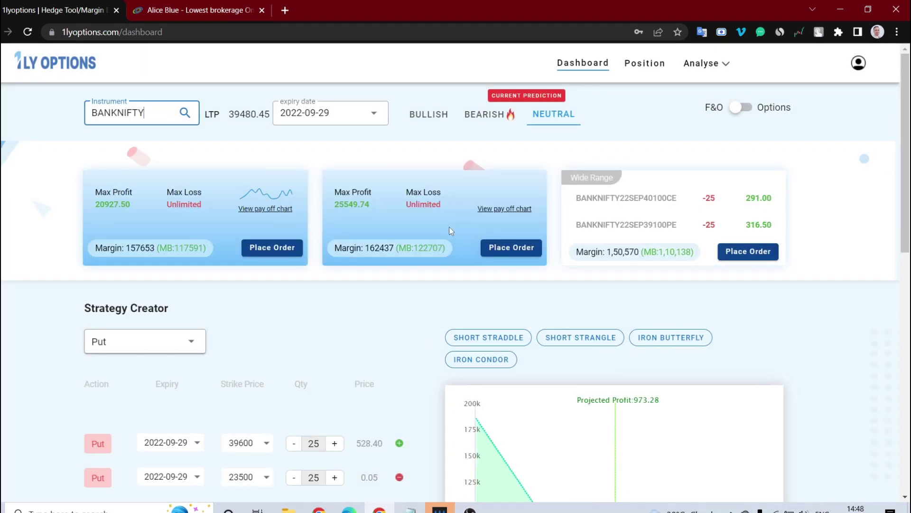
scroll(530, 281, "down", 4)
left_click(474, 154)
scroll(474, 154, "down", 2)
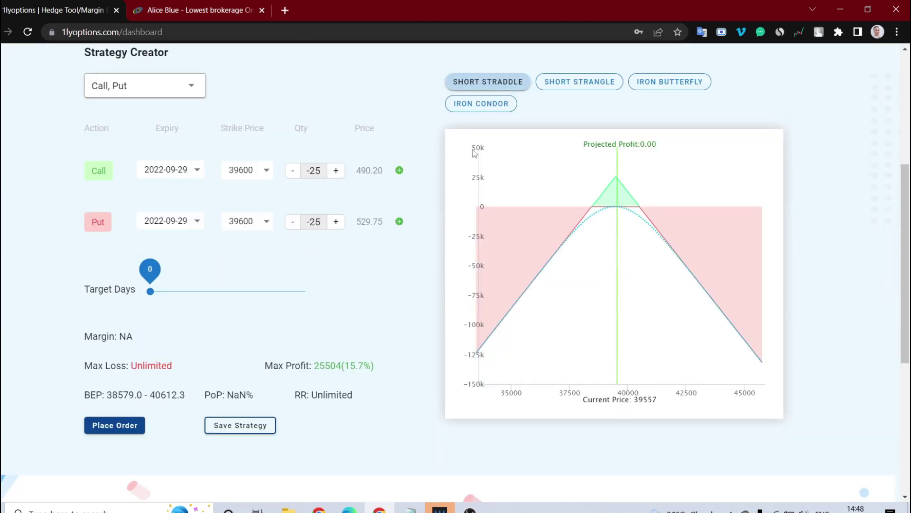
left_click(572, 88)
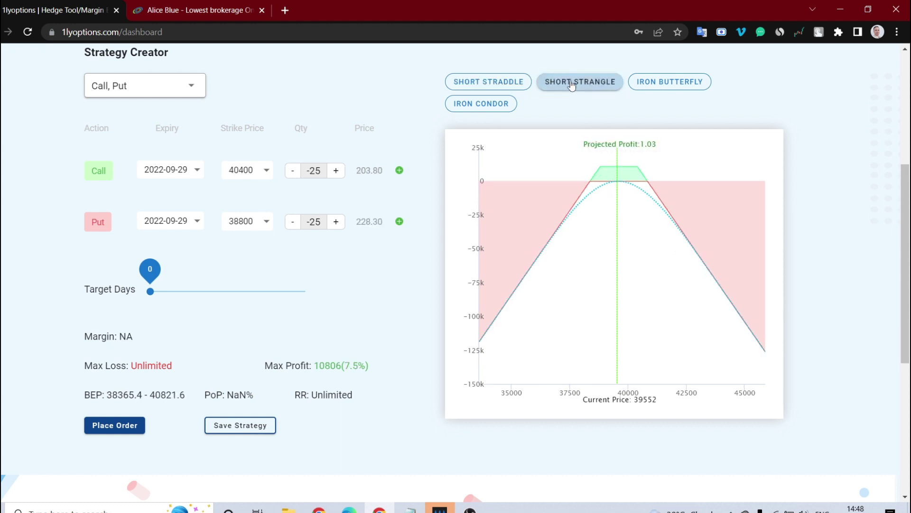
left_click(241, 170)
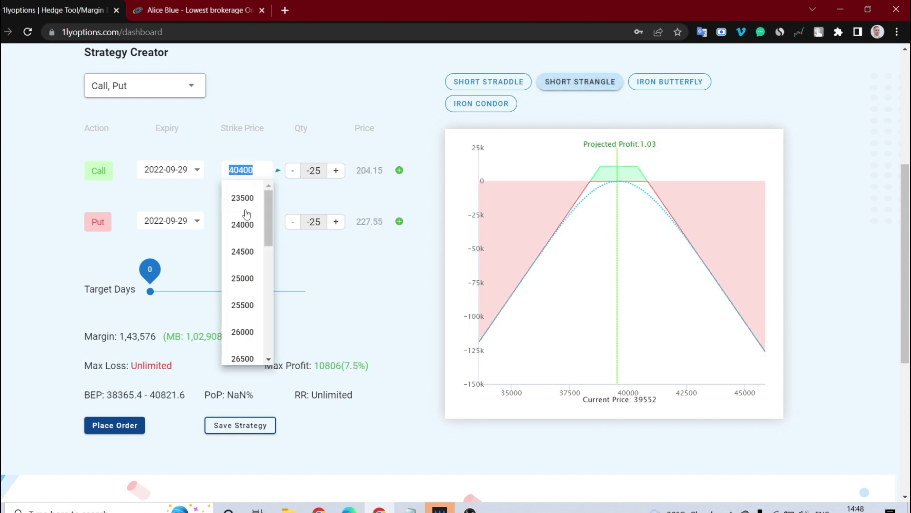
left_click(294, 263)
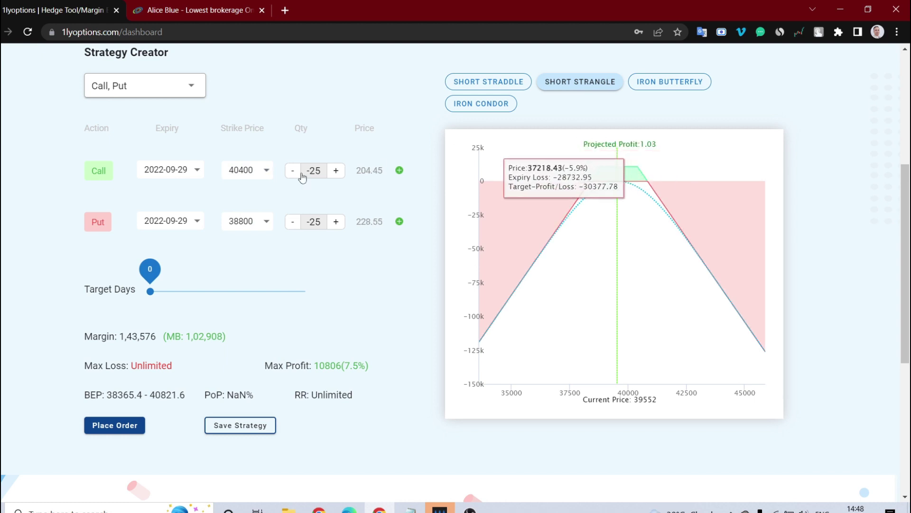
Load Iron Butterfly, then the Iron Condor with 40400/41100 calls and 38800/38100 puts.
left_click(663, 88)
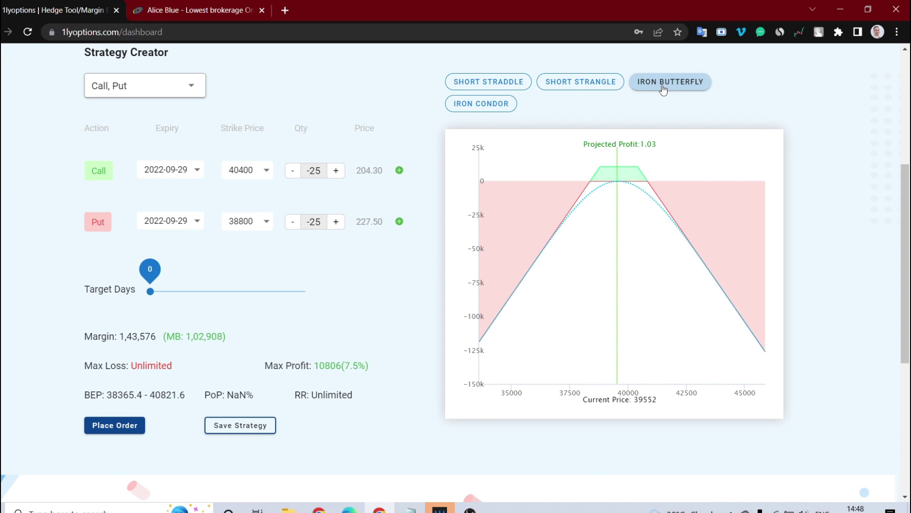
left_click(480, 110)
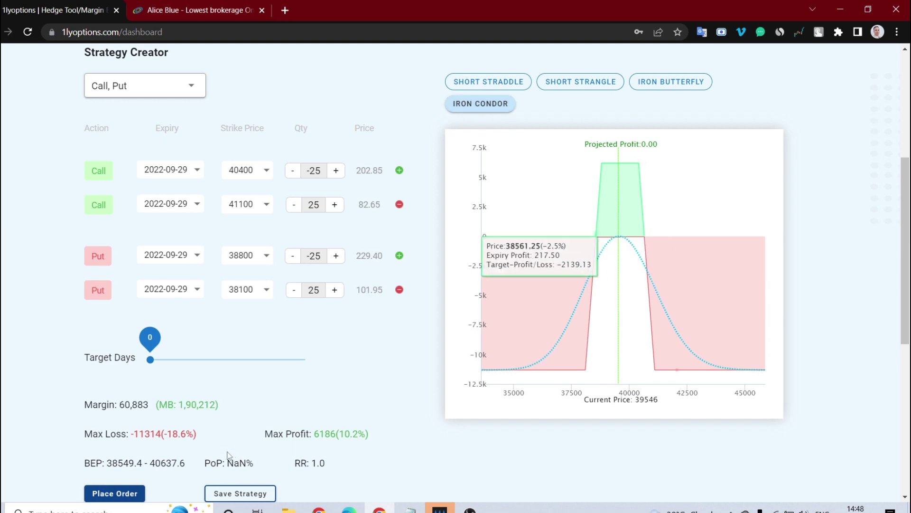
scroll(284, 402, "down", 4)
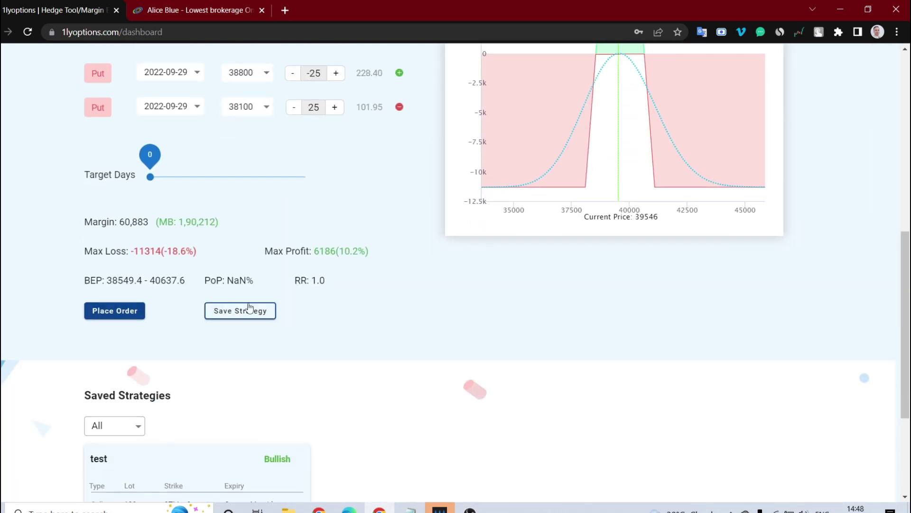
Filter the Saved Strategies list to show only Bullish strategies.
scroll(249, 307, "down", 4)
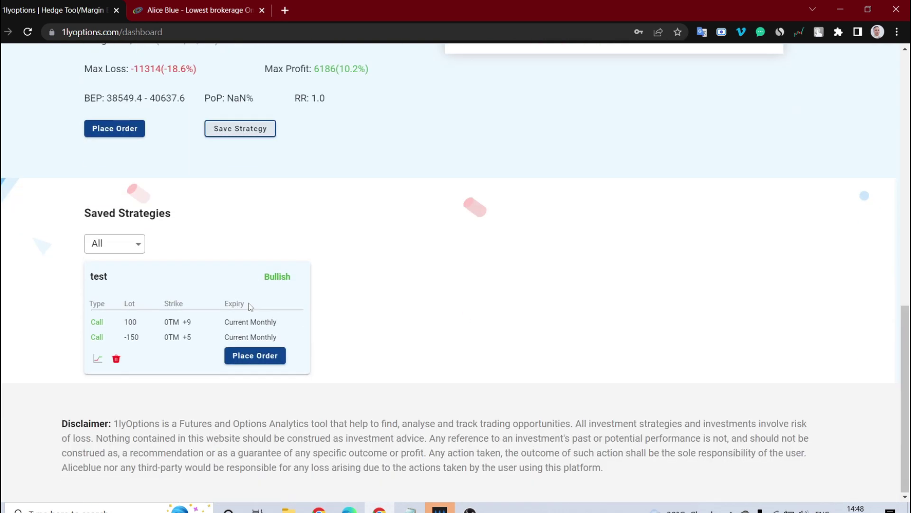
left_click(130, 245)
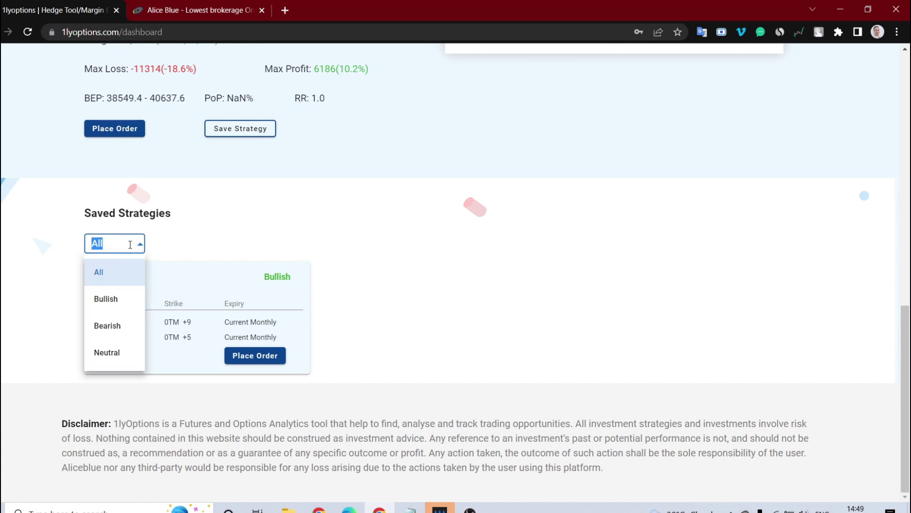
left_click(106, 300)
scroll(480, 300, "up", 13)
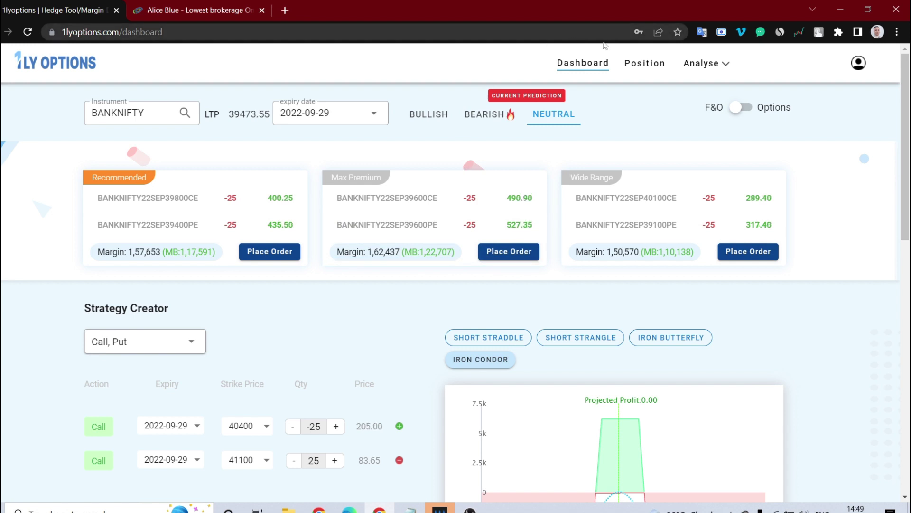
Show the Dashboard's bearish NIFTY put buy list including all contracts.
left_click(642, 66)
left_click(578, 68)
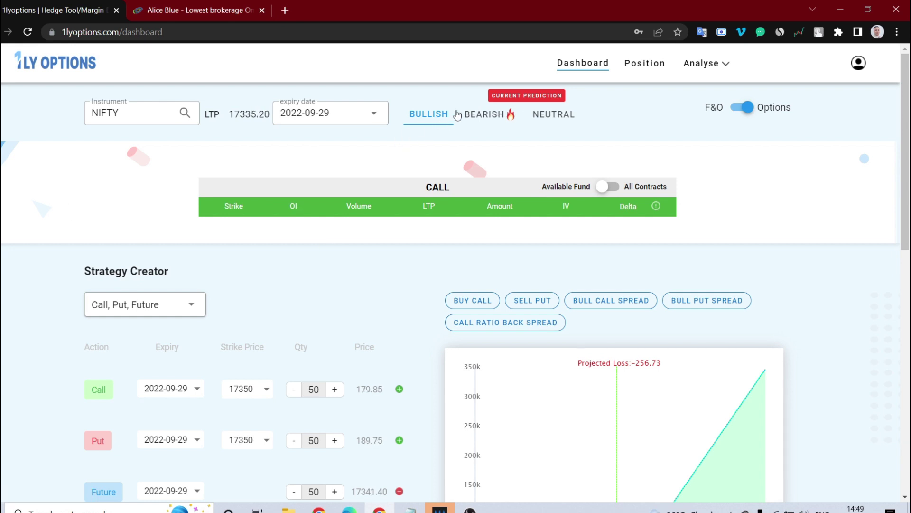
left_click(476, 114)
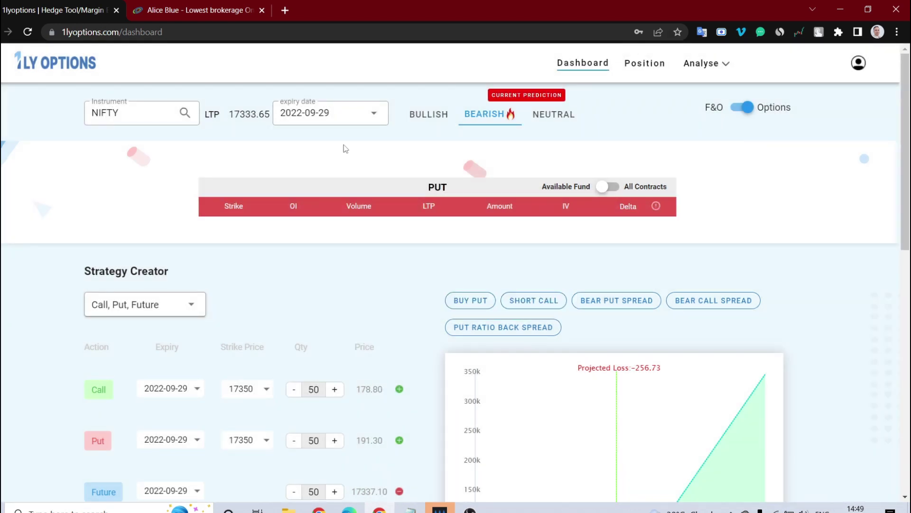
left_click(611, 187)
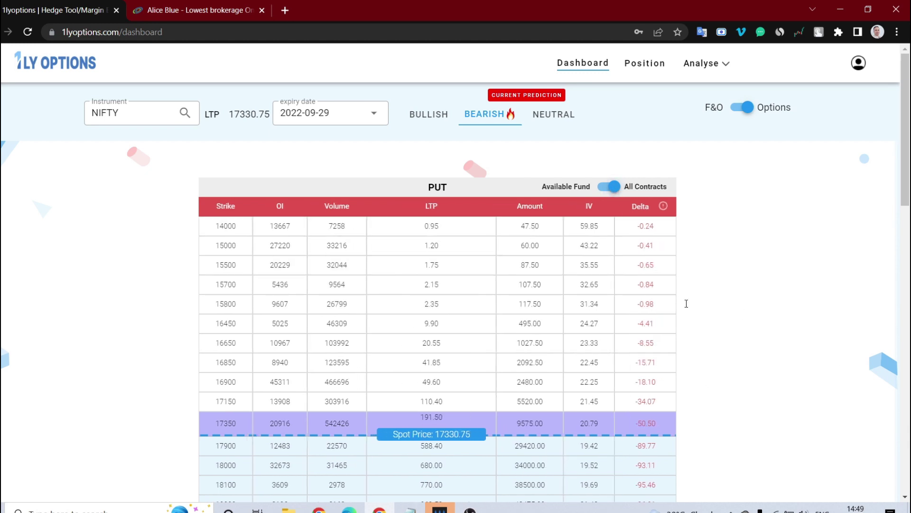
Preview a buy order for the 17350 put and close it unplaced.
scroll(691, 315, "down", 3)
scroll(379, 313, "up", 2)
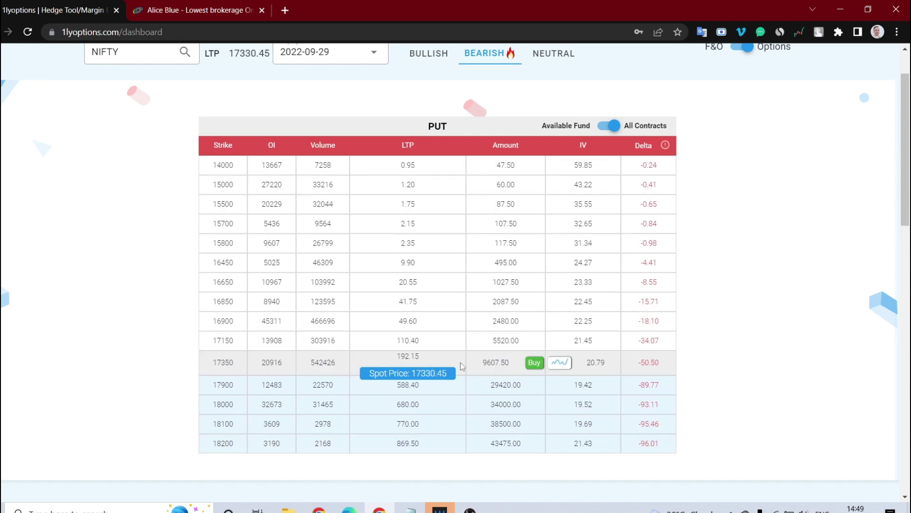
left_click(534, 363)
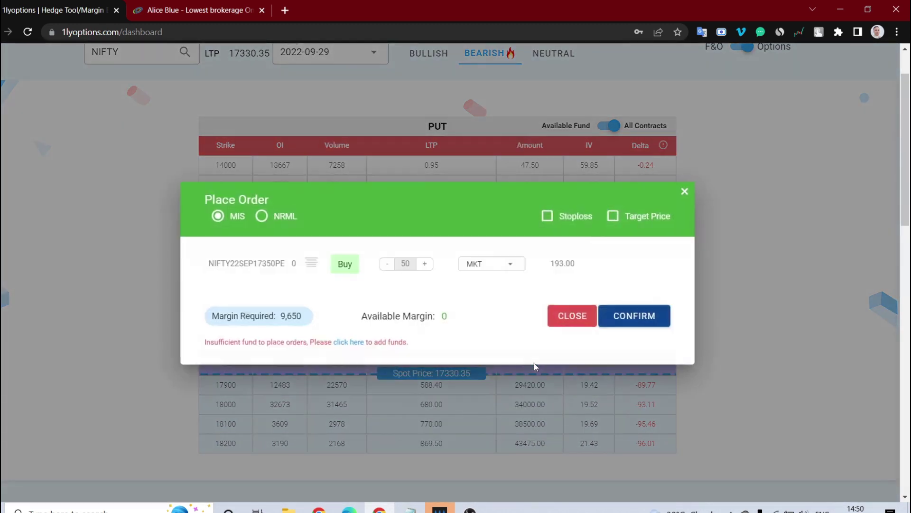
left_click(687, 191)
Switch to bullish calls and preview a 17250 call buy order without placing it.
scroll(687, 194, "up", 1)
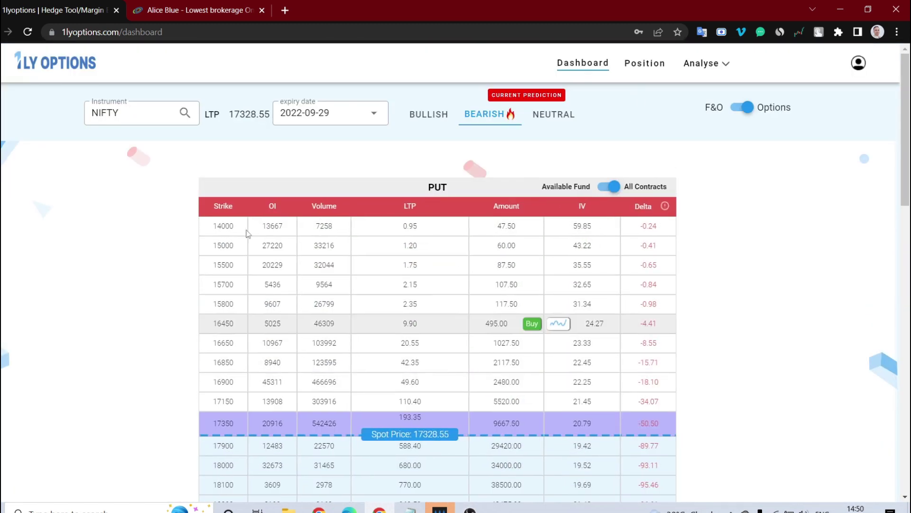
left_click(434, 121)
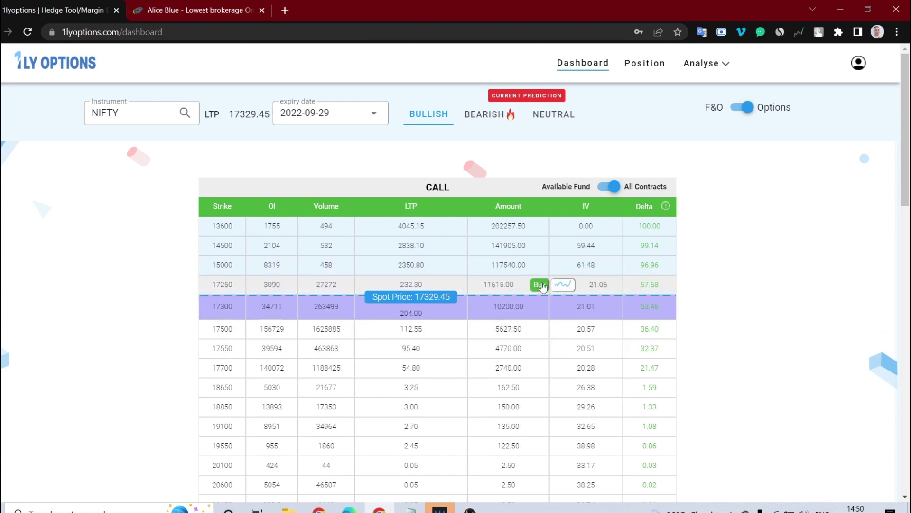
left_click(540, 284)
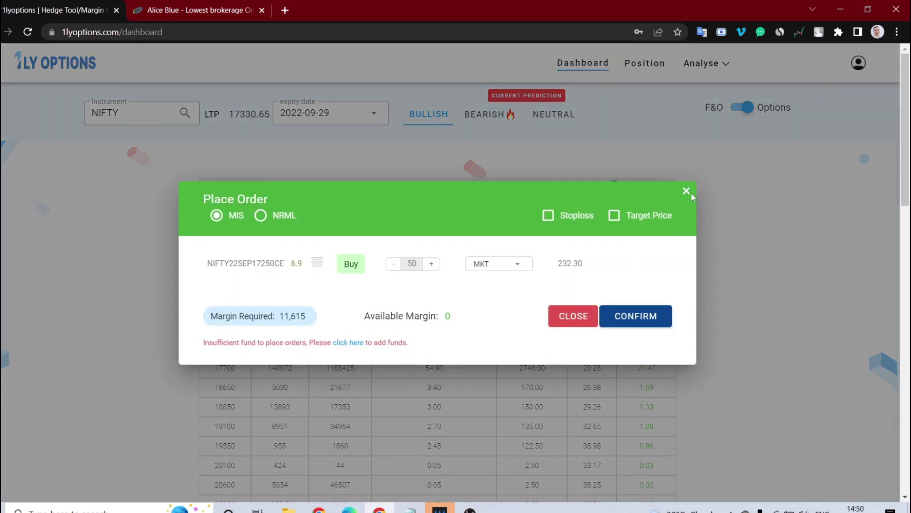
left_click(690, 193)
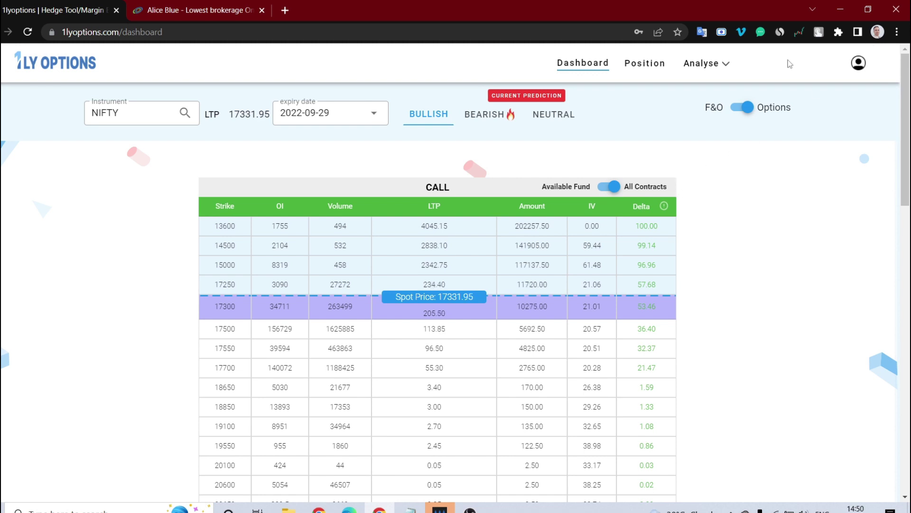
Open the NIFTY Option Chain and change its instrument to BANKNIFTY.
left_click(728, 66)
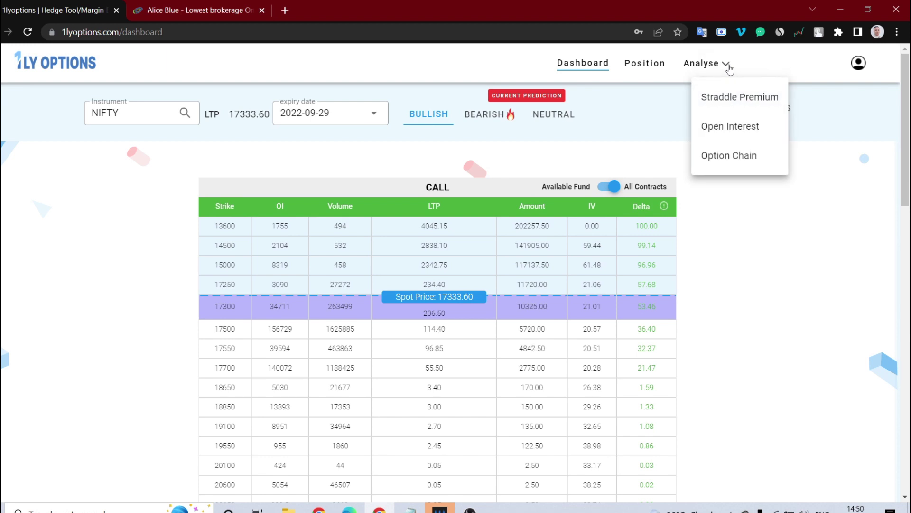
left_click(736, 162)
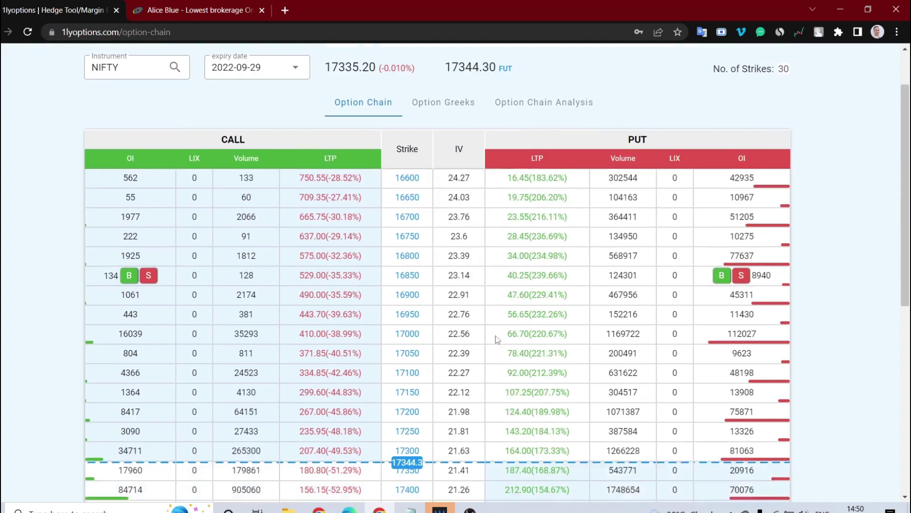
scroll(472, 313, "down", 4)
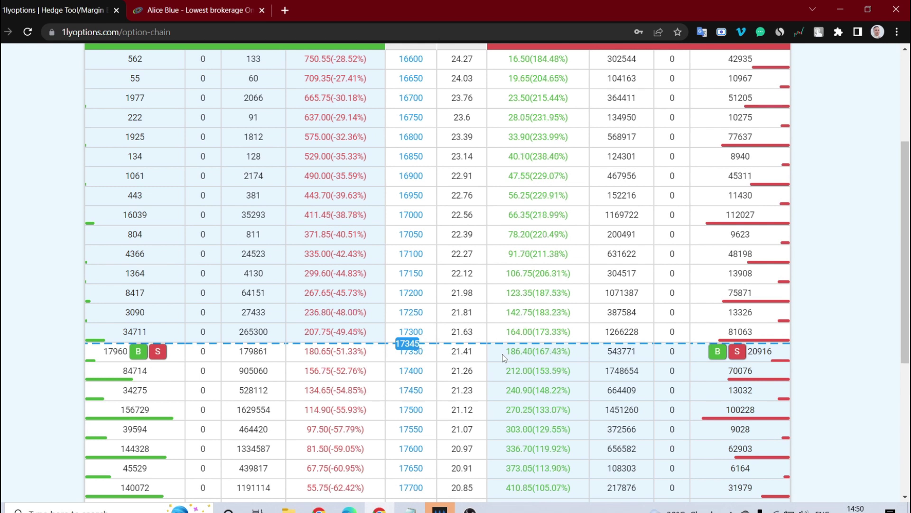
scroll(503, 354, "up", 4)
left_click(145, 136)
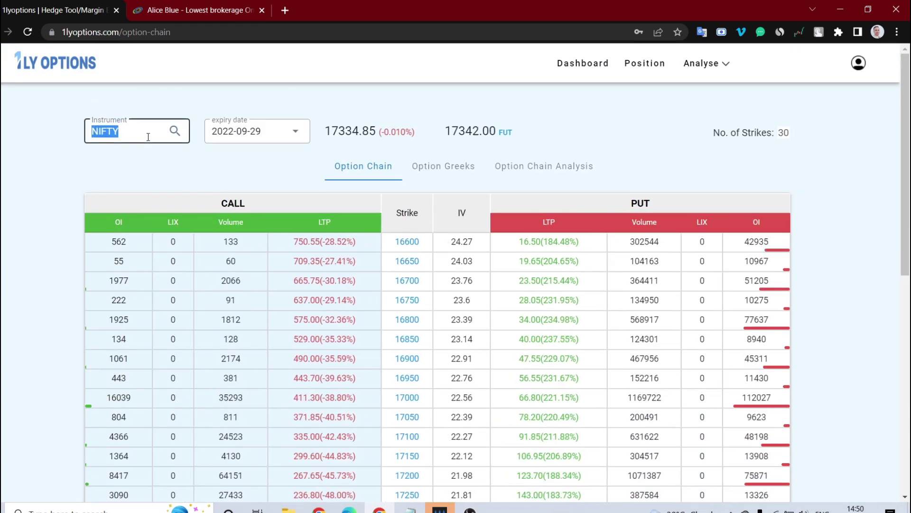
left_click(110, 187)
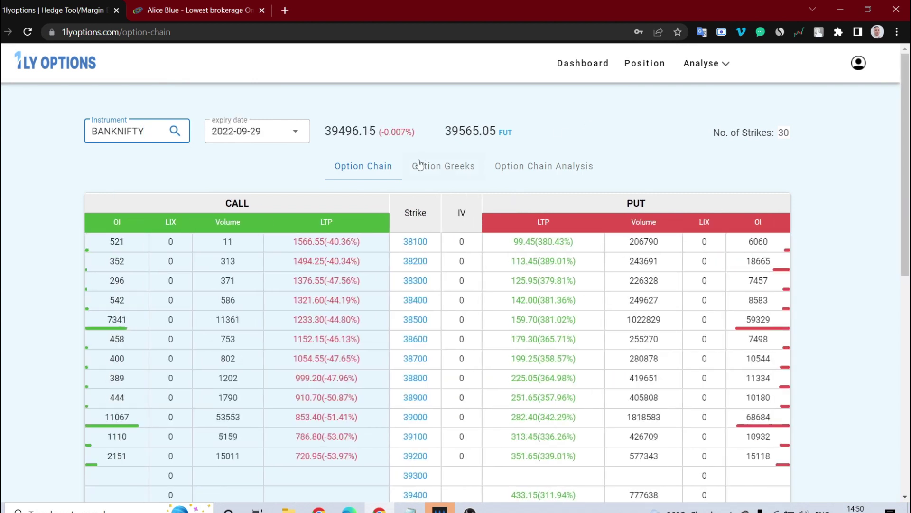
Browse the BANKNIFTY Option Greeks, then switch to the Option Chain Analysis charts.
left_click(437, 173)
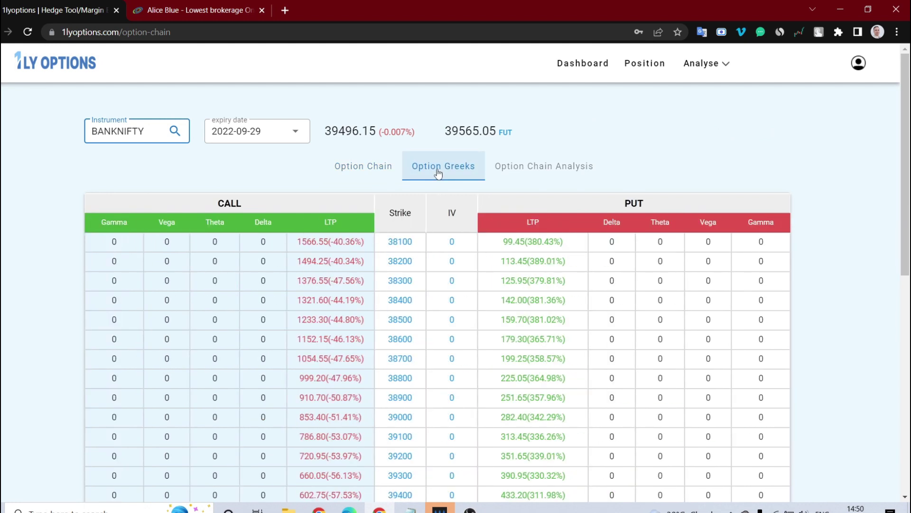
scroll(537, 372, "down", 9)
scroll(537, 372, "up", 6)
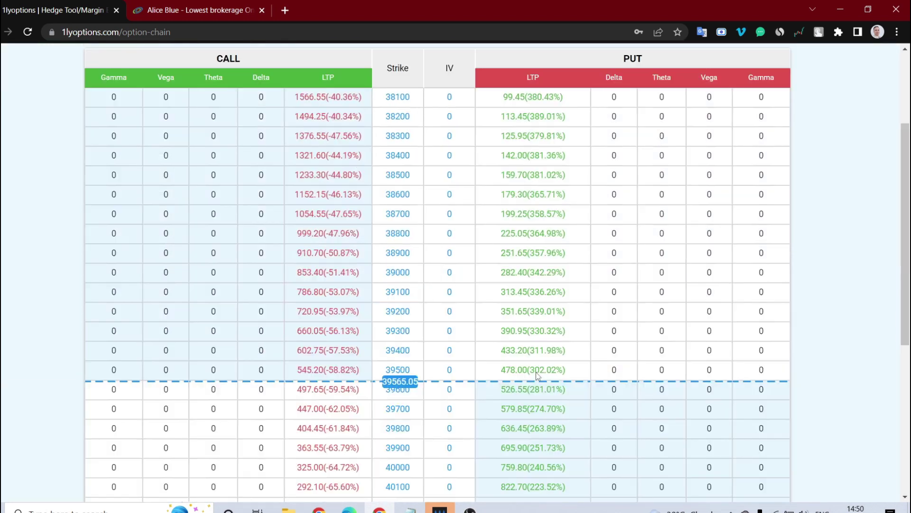
scroll(536, 372, "up", 4)
scroll(536, 371, "down", 5)
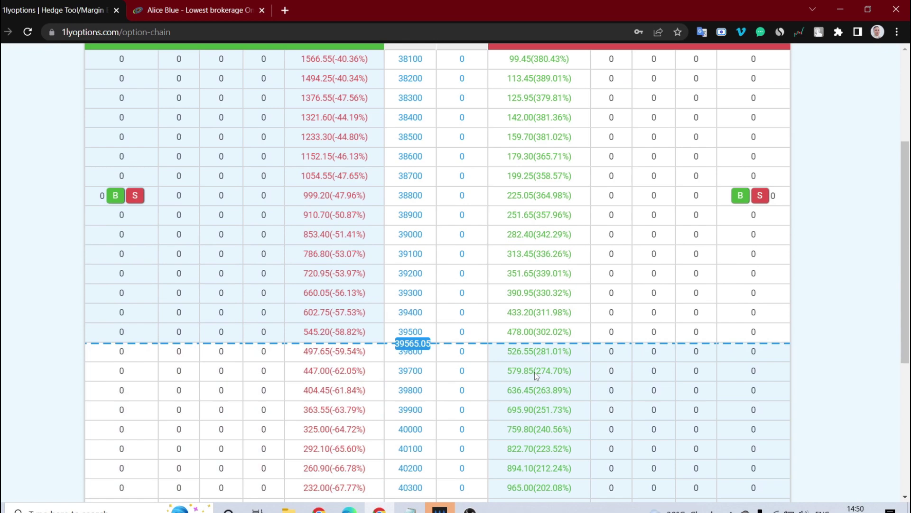
scroll(535, 372, "up", 5)
left_click(547, 167)
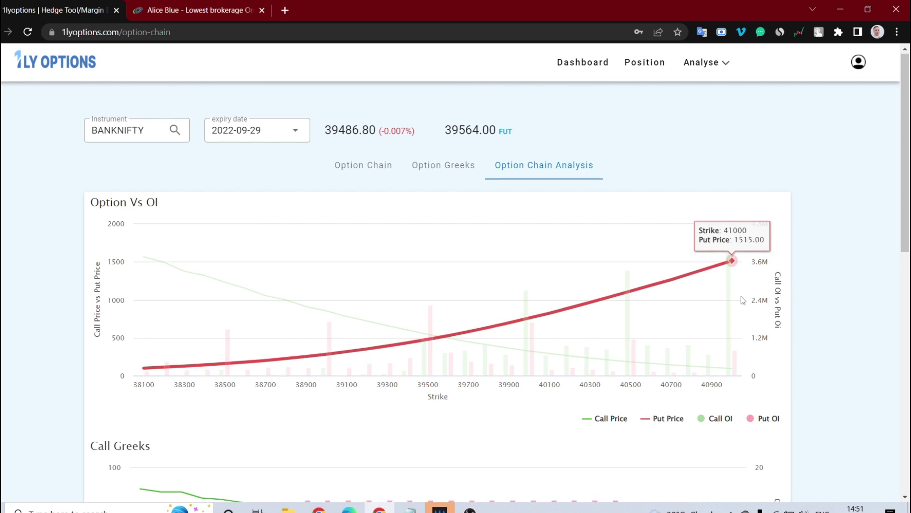
scroll(741, 295, "down", 4)
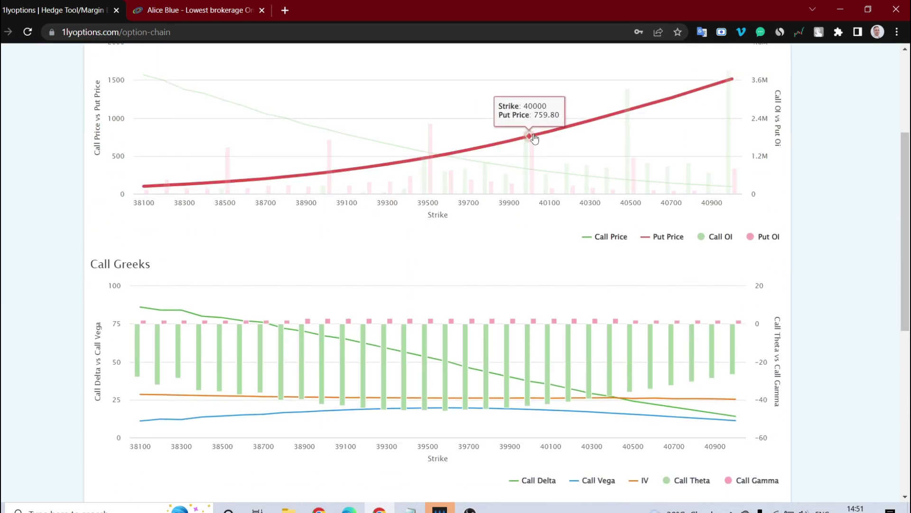
scroll(572, 314, "down", 5)
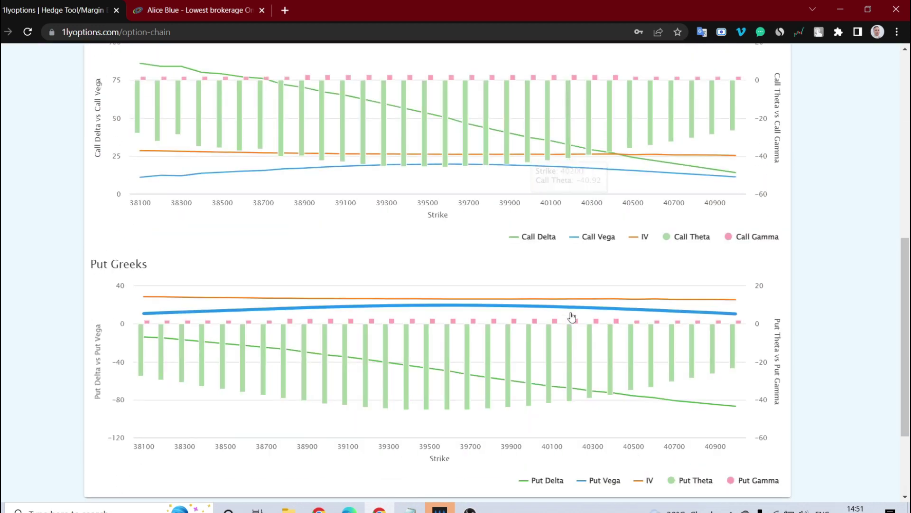
scroll(572, 317, "down", 4)
scroll(572, 317, "up", 7)
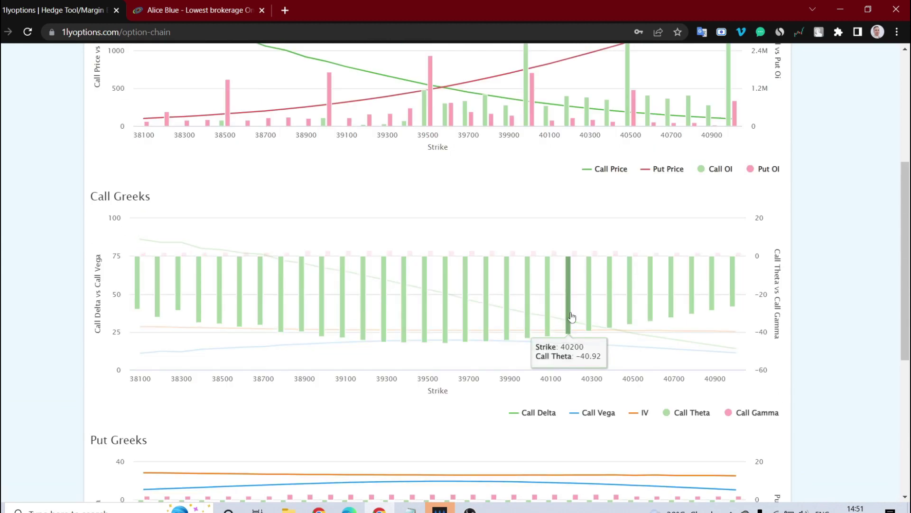
scroll(571, 317, "up", 5)
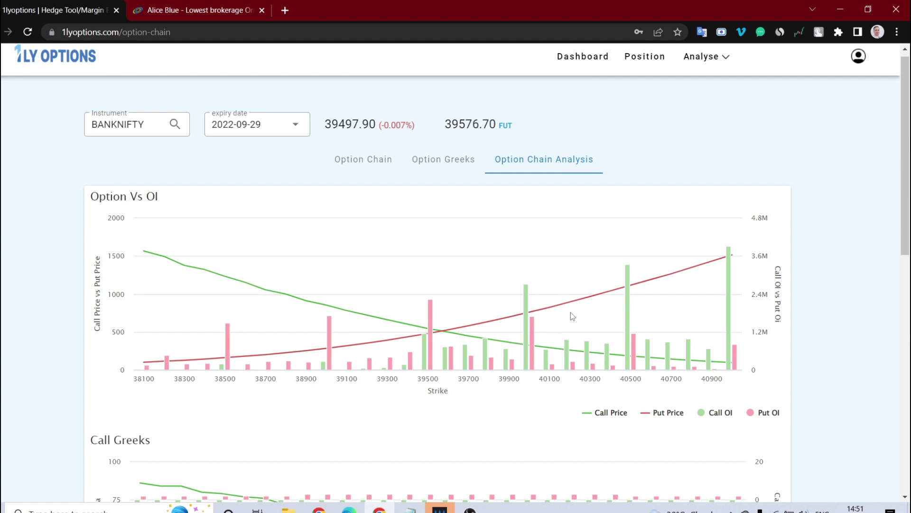
left_click(358, 167)
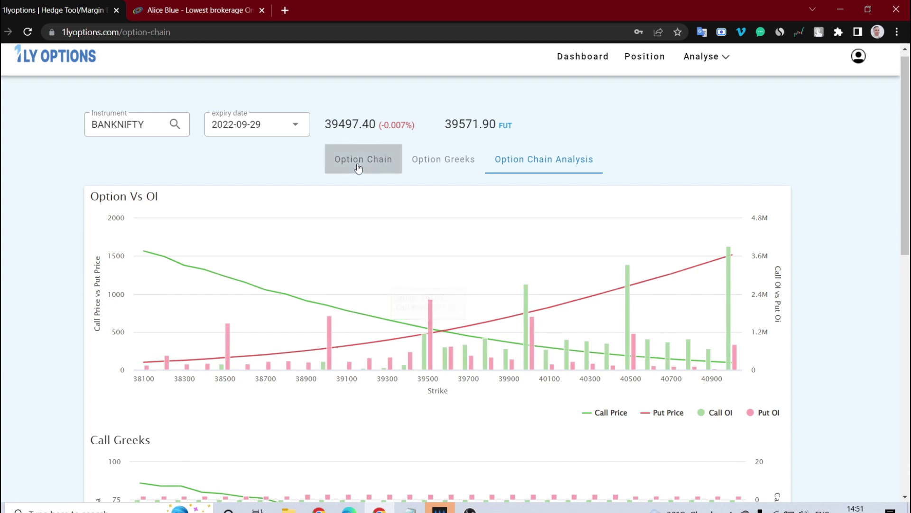
Scroll down the BANKNIFTY option chain table and back up to the top.
scroll(359, 355, "down", 3)
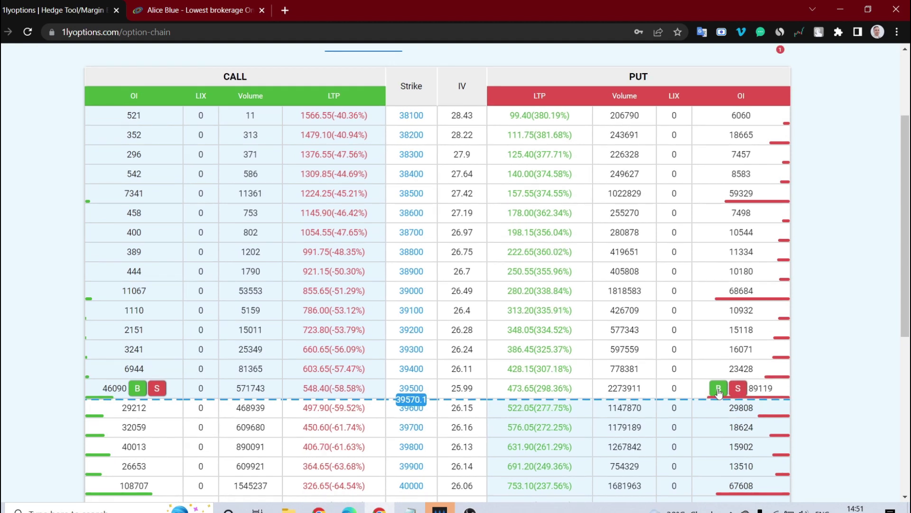
scroll(495, 355, "up", 3)
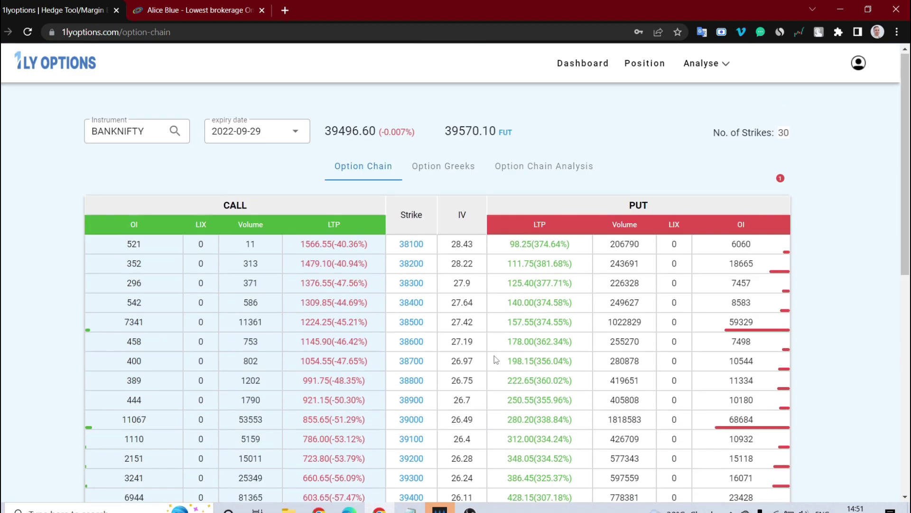
Open the Futures OI Analysis table filtered to NIFTY 50 stocks.
left_click(728, 68)
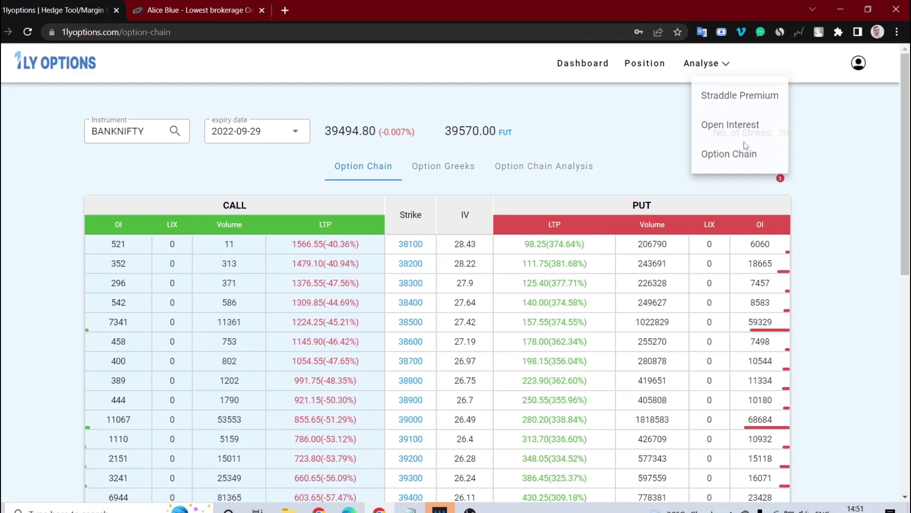
left_click(723, 125)
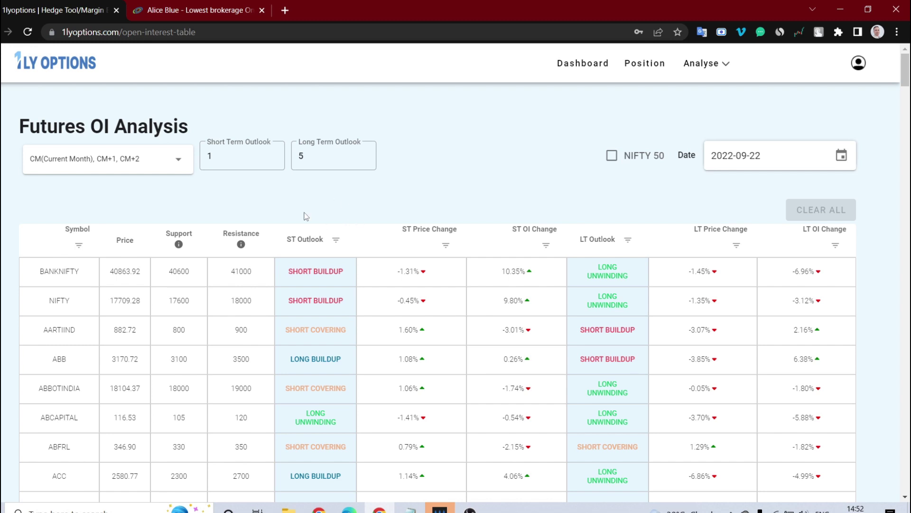
left_click(612, 159)
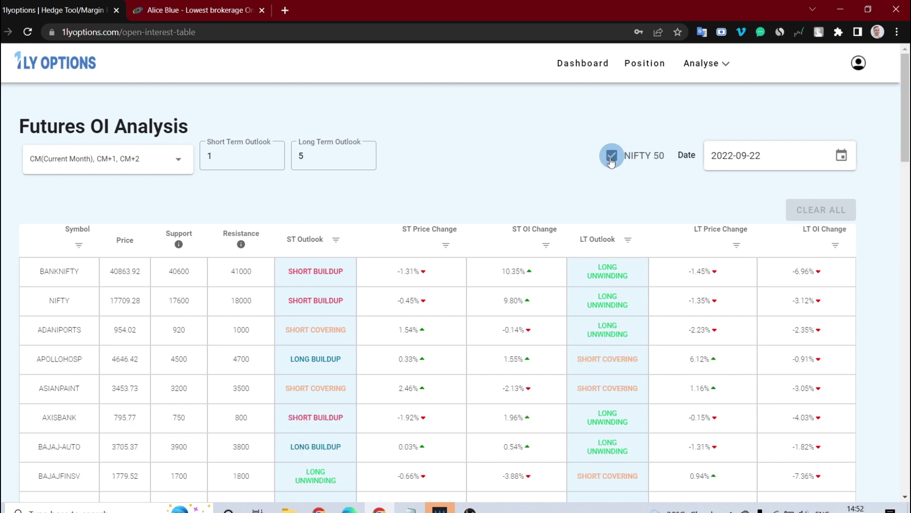
Review the filtered table, clear the NIFTY 50 filter, and return to the dashboard.
scroll(221, 323, "down", 12)
scroll(220, 323, "up", 12)
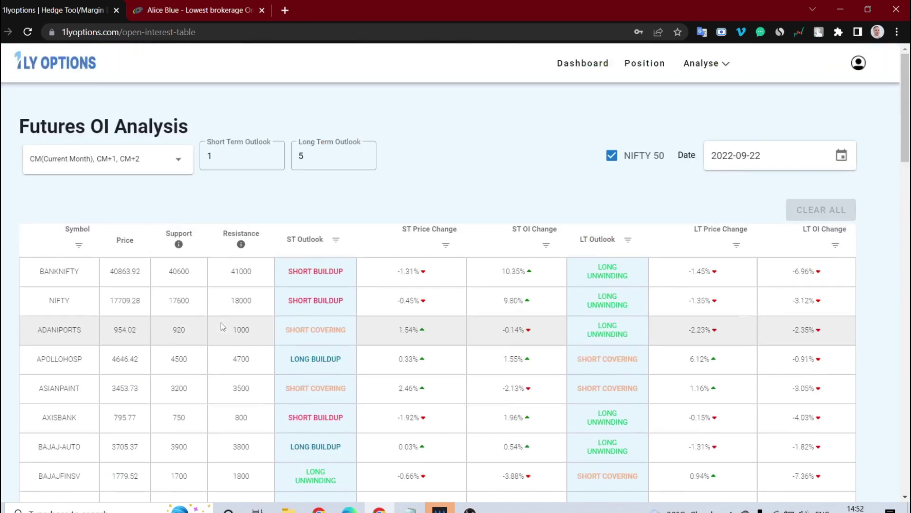
left_click(616, 158)
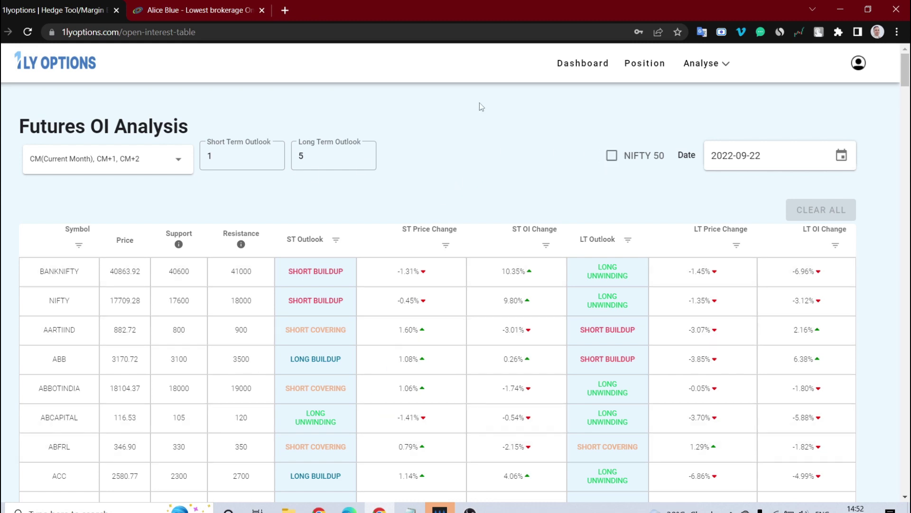
left_click(583, 67)
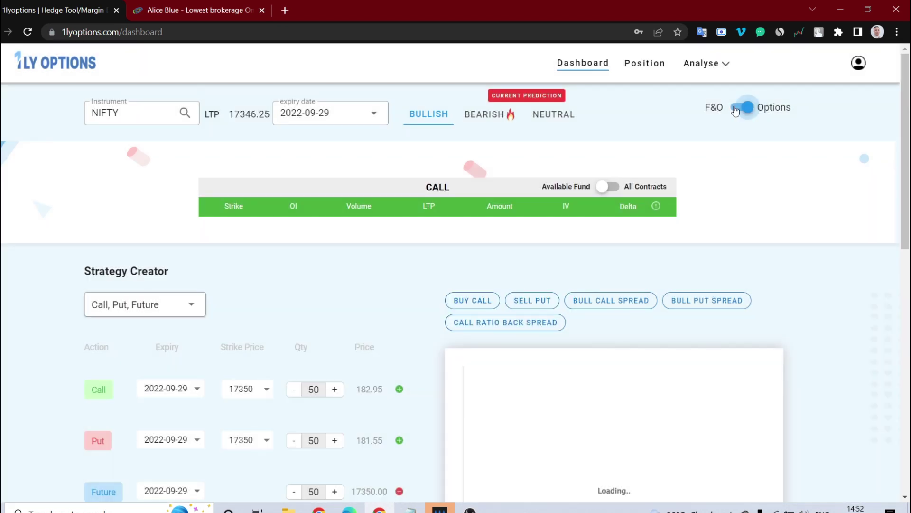
Show bearish F&O hedges pairing a short NIFTY future (-50) with 17600, 17350 or 18350 calls.
left_click(735, 109)
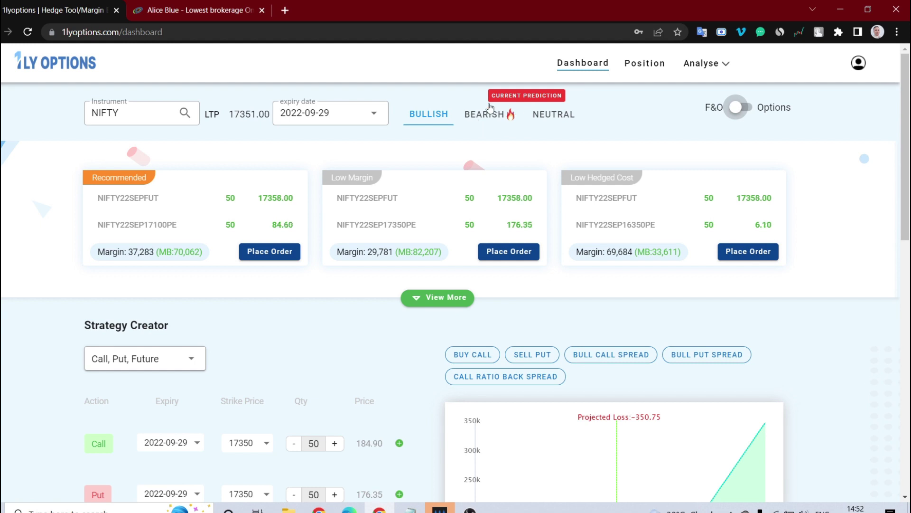
left_click(466, 112)
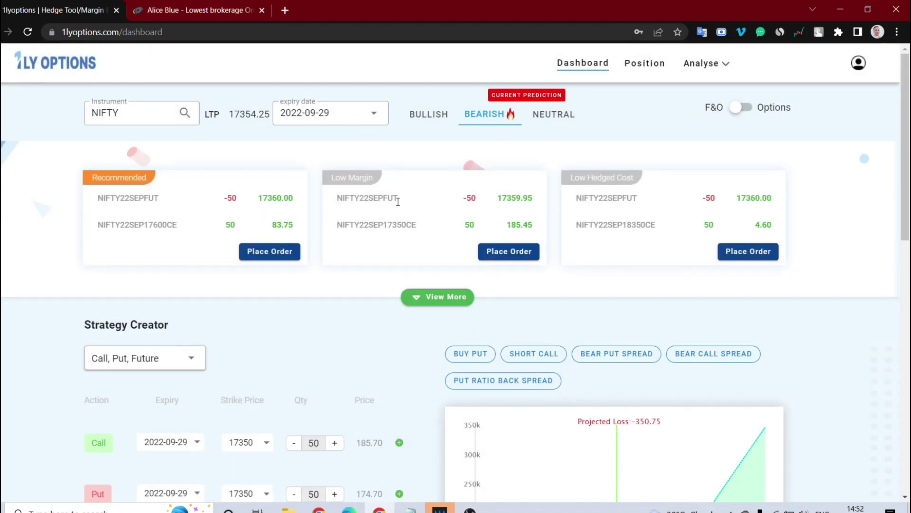
mouse_move(398, 201)
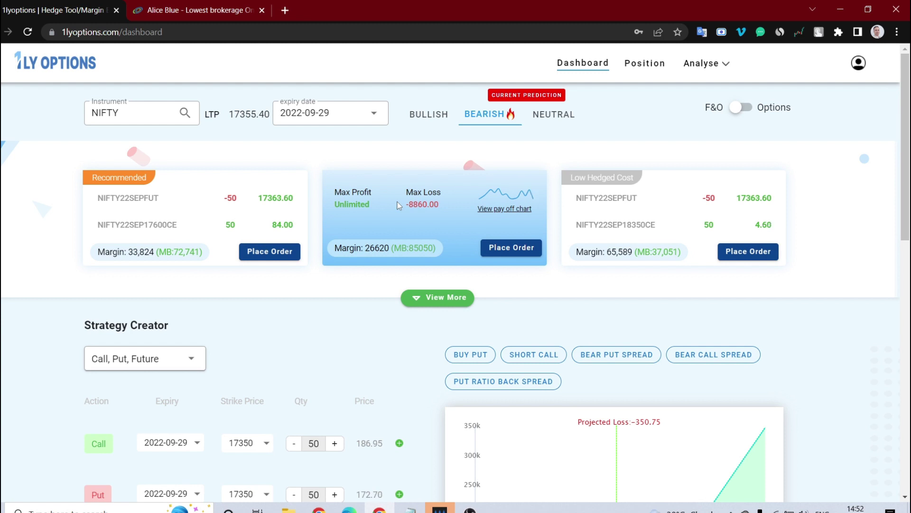
scroll(332, 445, "down", 2)
scroll(330, 443, "down", 9)
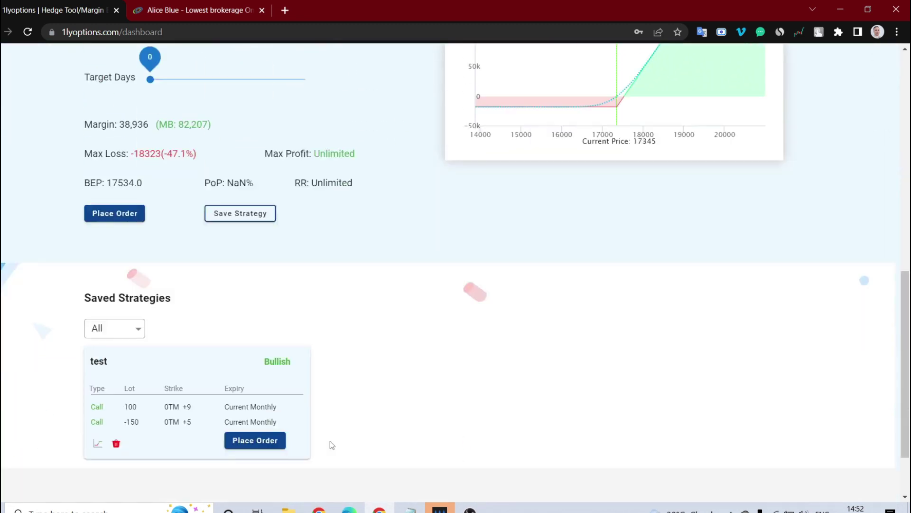
scroll(330, 442, "up", 11)
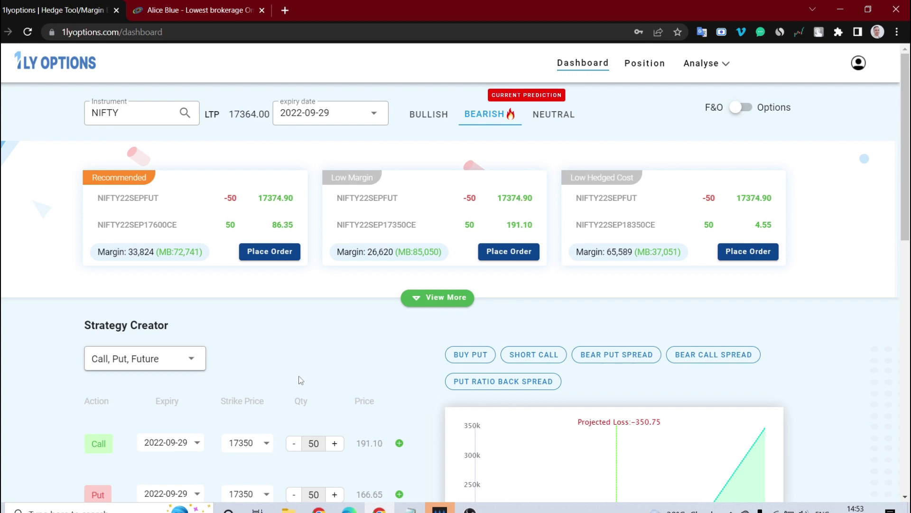
mouse_move(587, 502)
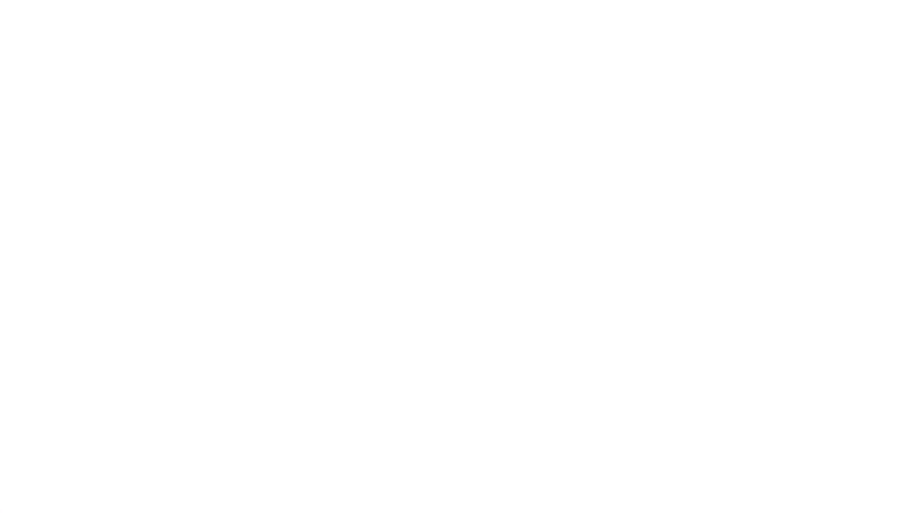